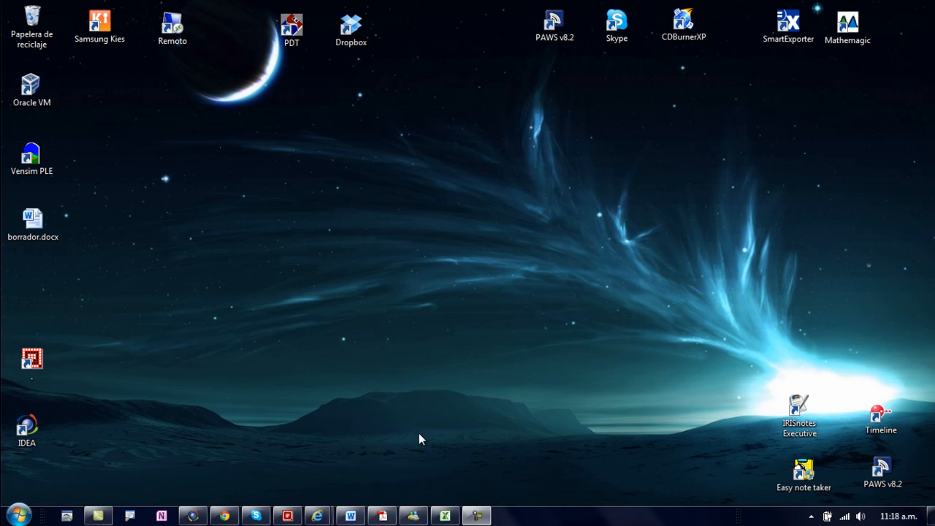
Step: Switch to the ModeloRiesgo_copy.xlsx workbook in Excel
click(451, 516)
click(655, 292)
click(621, 201)
click(617, 267)
click(606, 179)
click(607, 257)
click(610, 211)
click(595, 292)
click(610, 226)
click(612, 307)
click(613, 259)
click(616, 222)
click(627, 286)
click(628, 241)
click(627, 286)
click(624, 234)
click(625, 309)
click(618, 247)
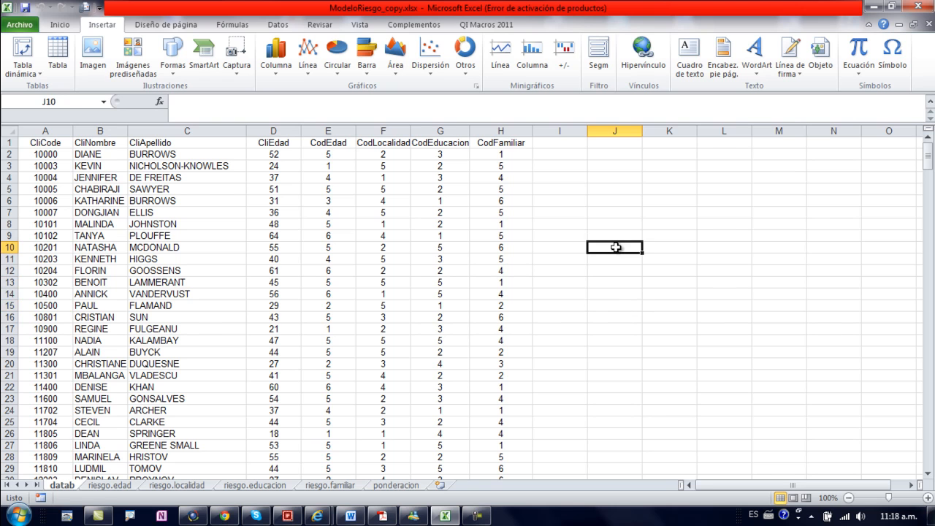
click(618, 295)
click(630, 236)
click(631, 283)
click(624, 223)
click(198, 273)
click(195, 226)
click(191, 293)
click(186, 238)
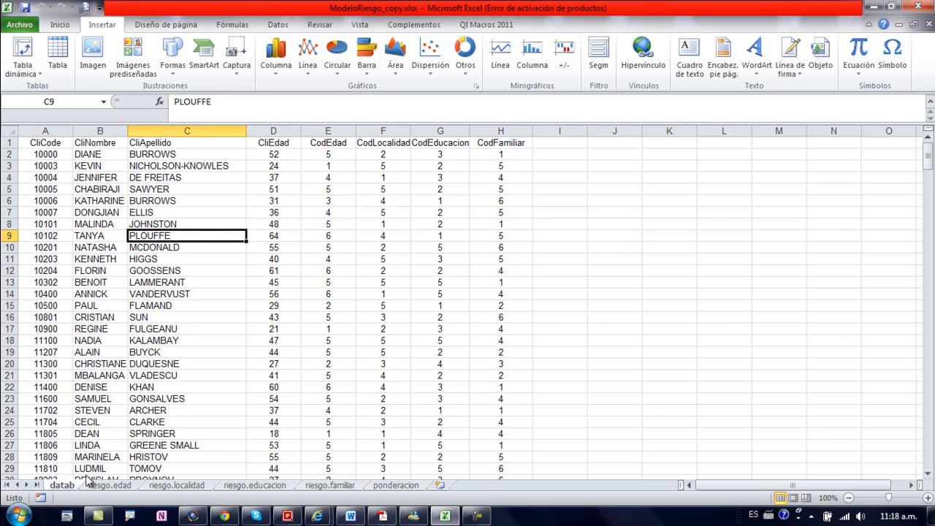
click(100, 179)
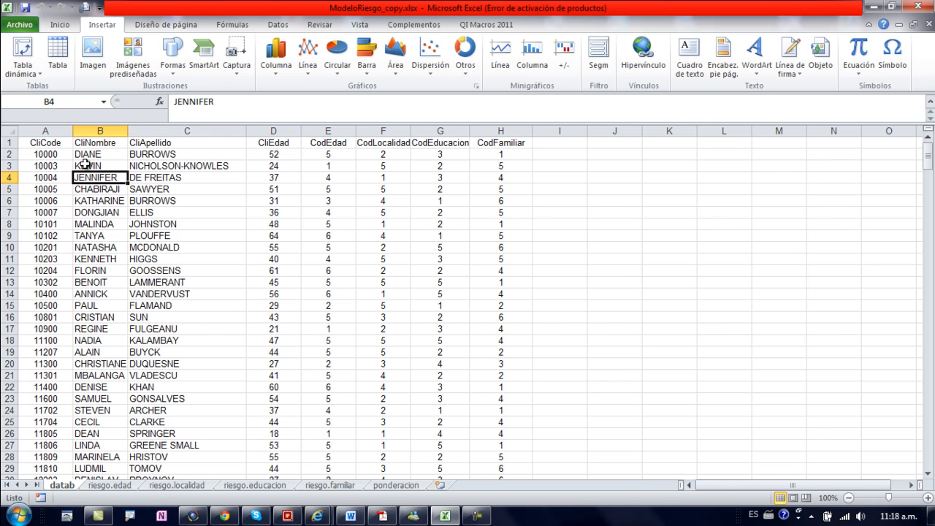
Step: Examine the client code, first name, surname and age columns of the datab sheet
drag(55, 145, 46, 340)
drag(110, 131, 136, 129)
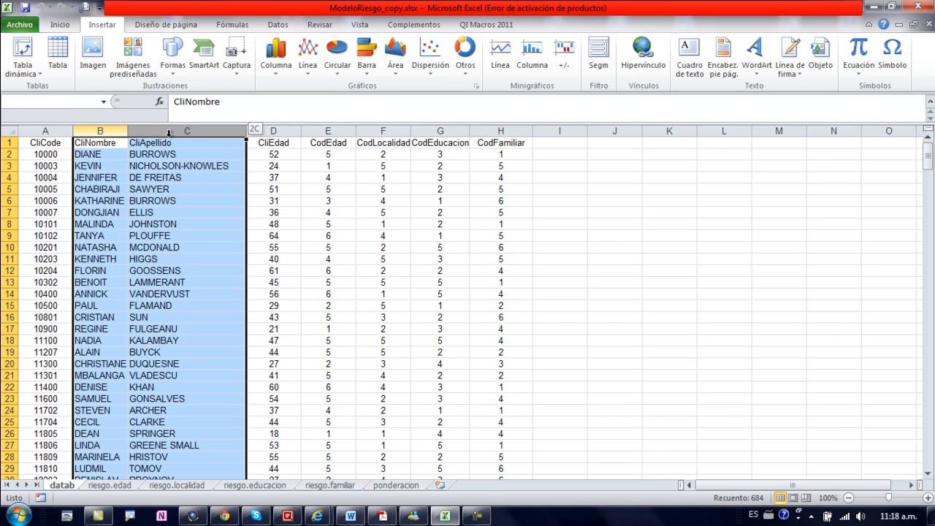
click(273, 130)
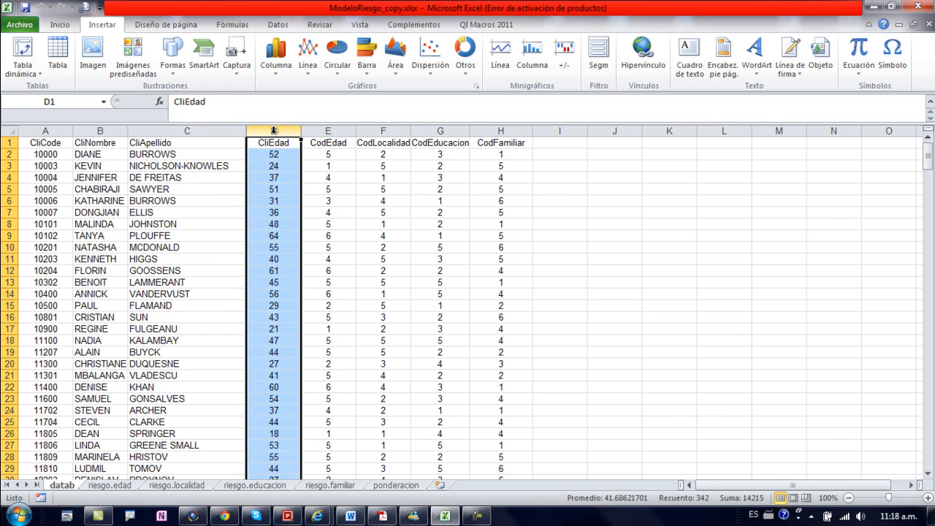
click(195, 154)
click(104, 167)
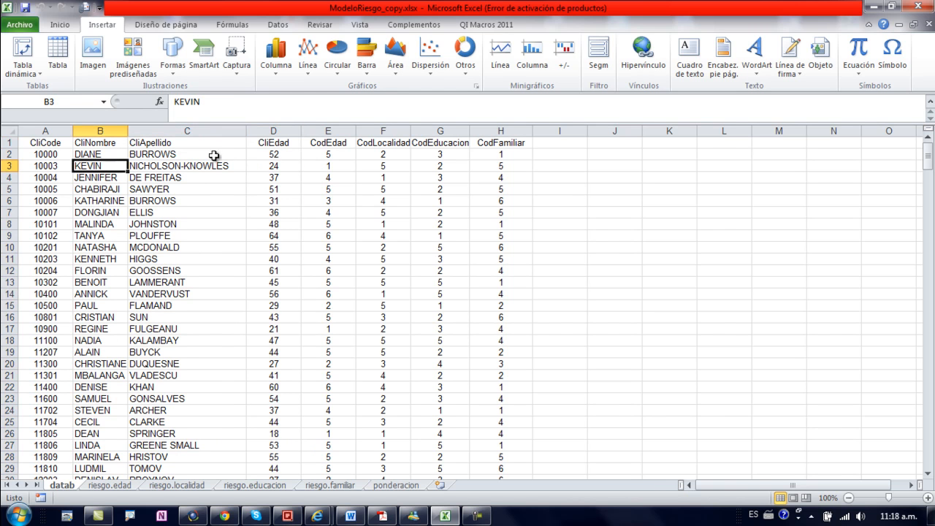
click(278, 178)
click(278, 260)
click(281, 193)
click(288, 145)
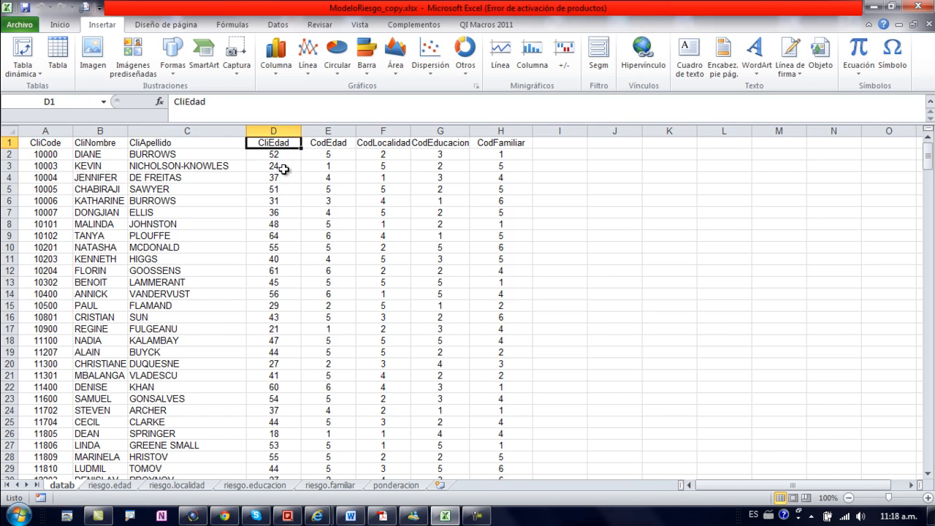
Step: Examine the CodEdad, CodLocalidad, CodEducacion and CodFamiliar columns of the datab sheet, including the CodEdad formulas
click(346, 179)
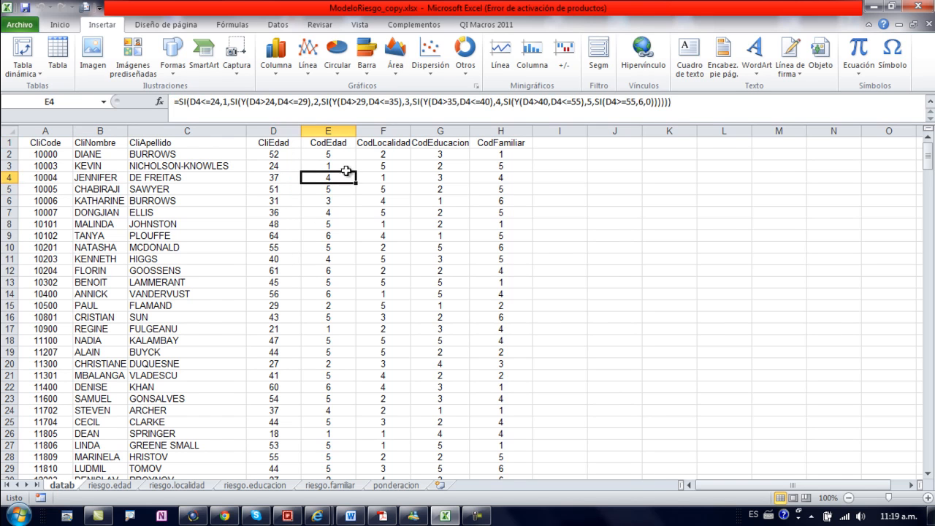
click(330, 131)
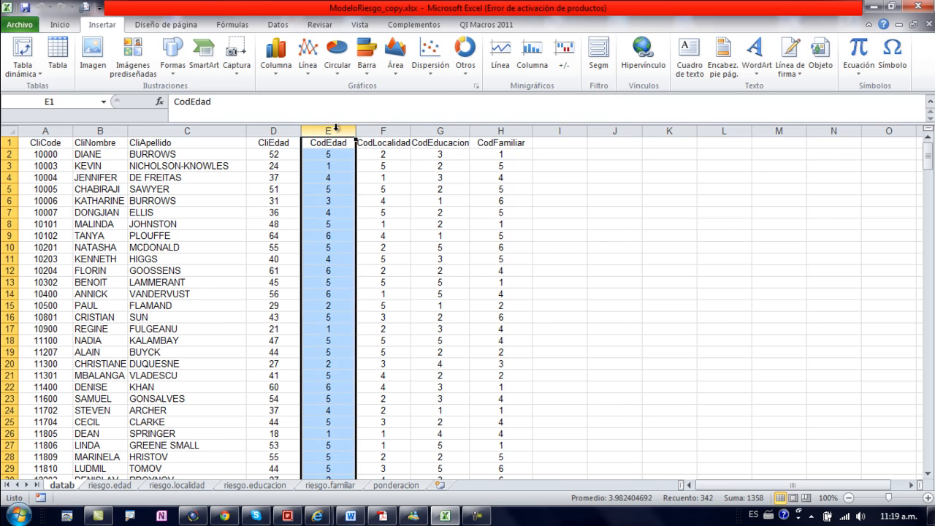
click(380, 130)
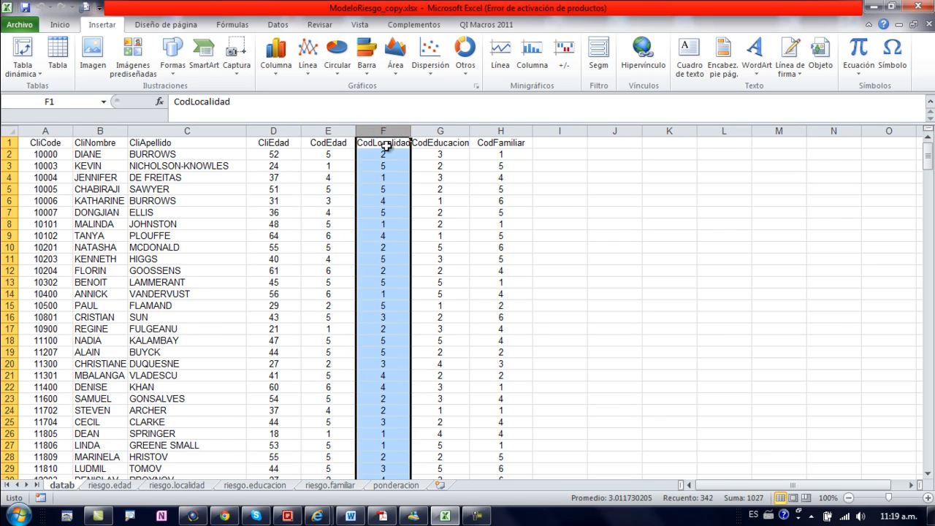
click(442, 132)
click(499, 132)
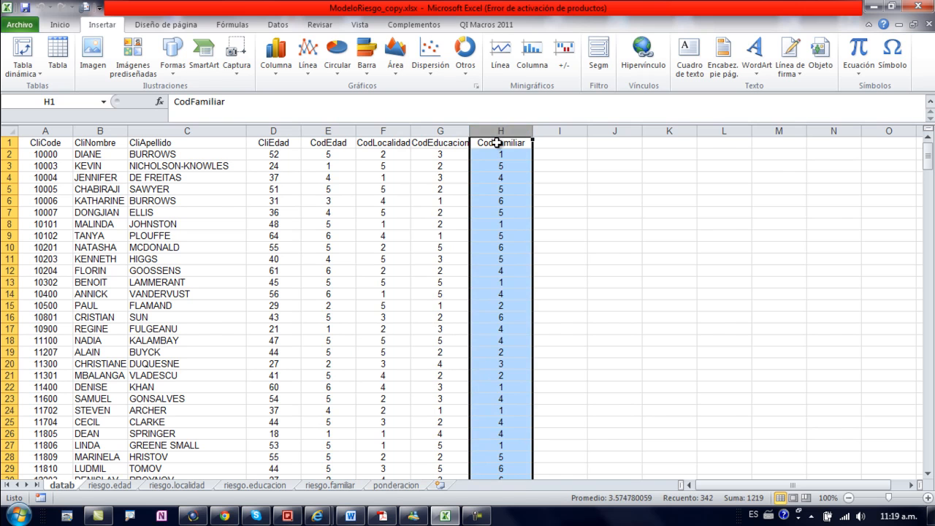
drag(497, 142, 33, 142)
click(181, 205)
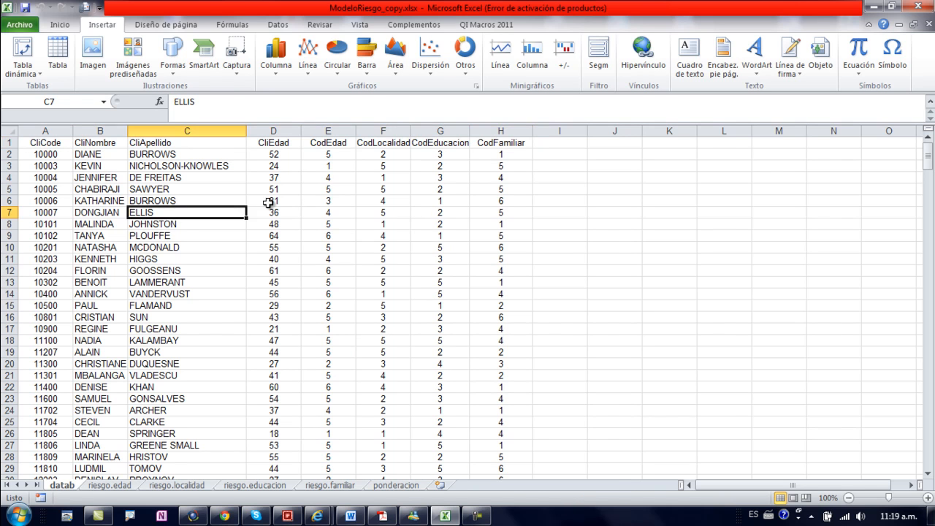
click(328, 186)
click(335, 164)
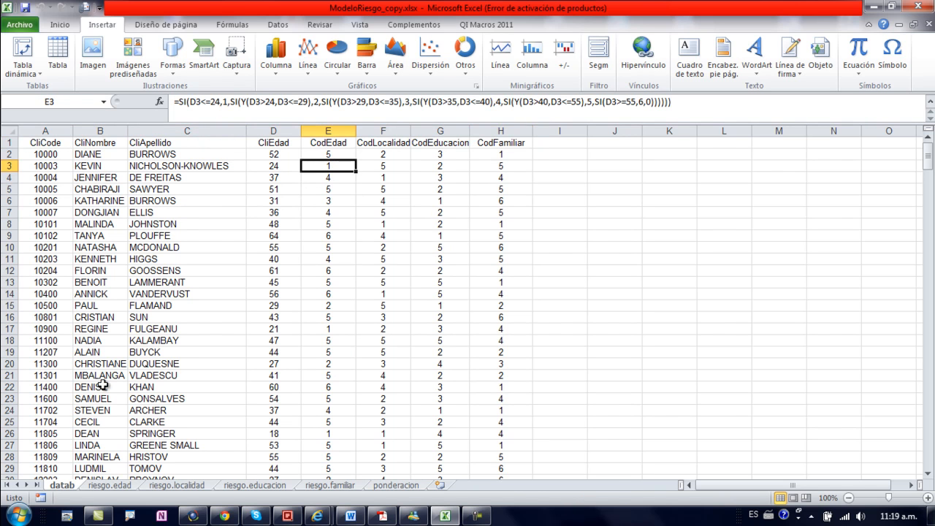
Step: Look up the risk code, age code and age limits of the first bracket on the riesgo.edad sheet
click(121, 485)
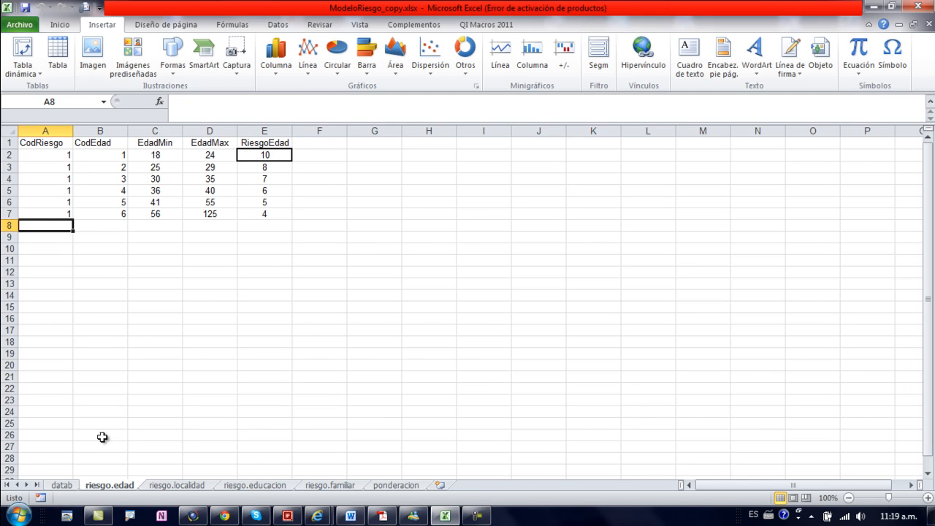
click(61, 484)
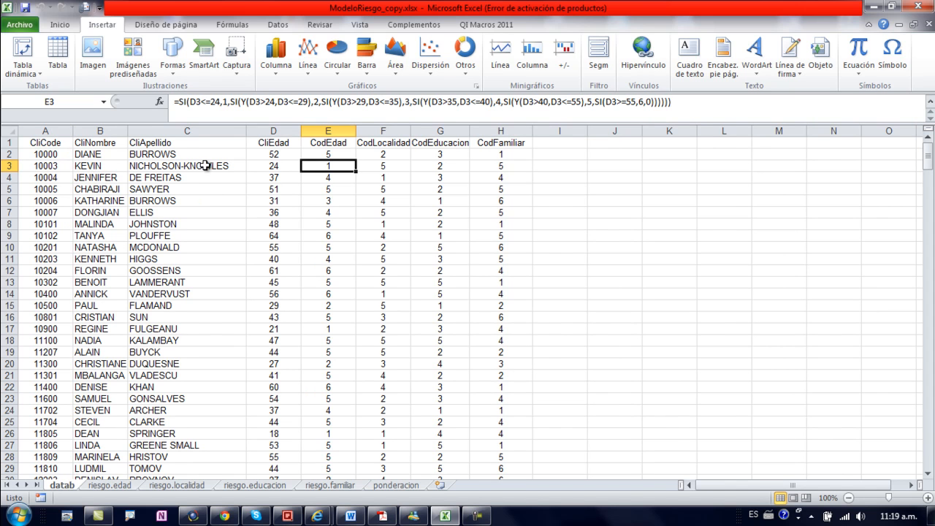
click(117, 487)
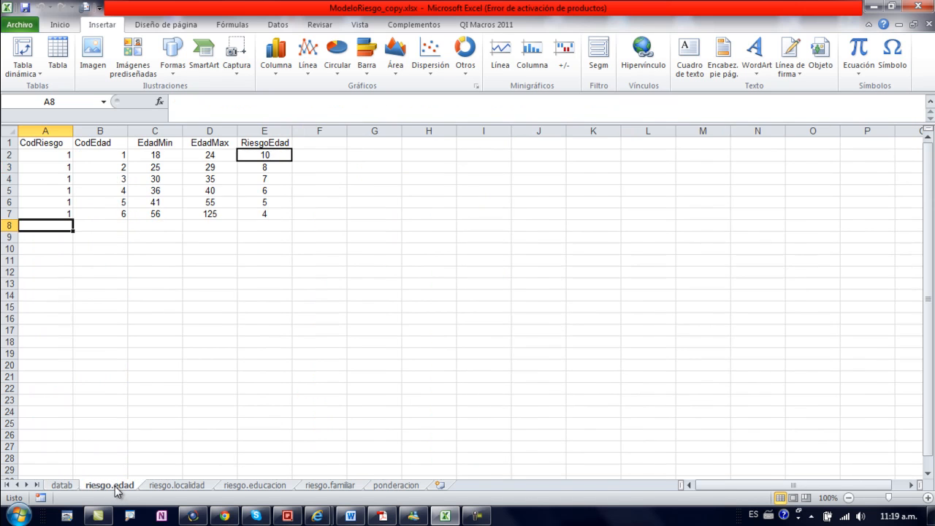
click(141, 203)
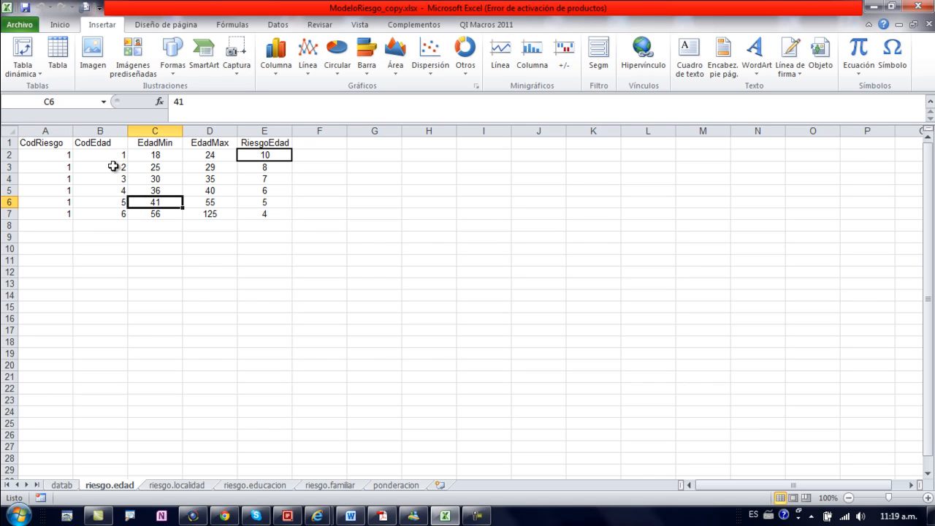
click(65, 156)
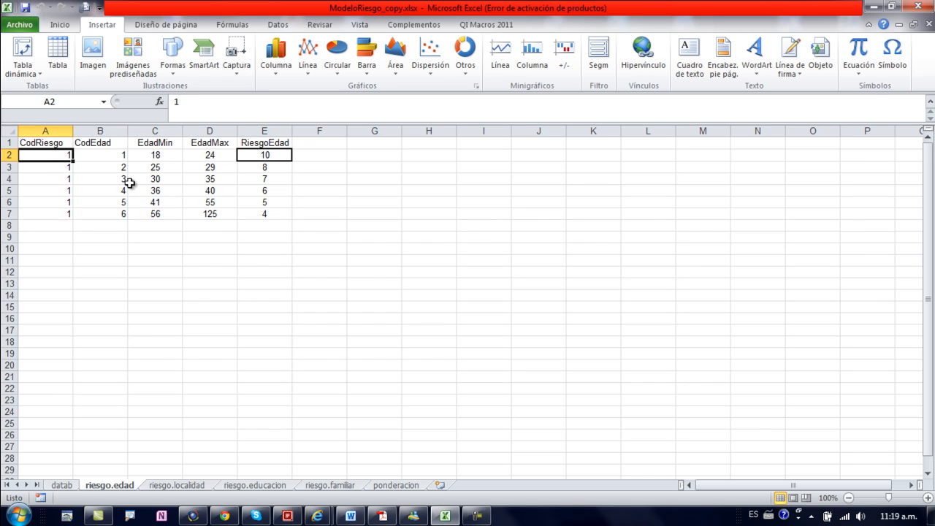
mouse_move(162, 156)
mouse_down()
mouse_move(187, 157)
mouse_move(167, 155)
mouse_up()
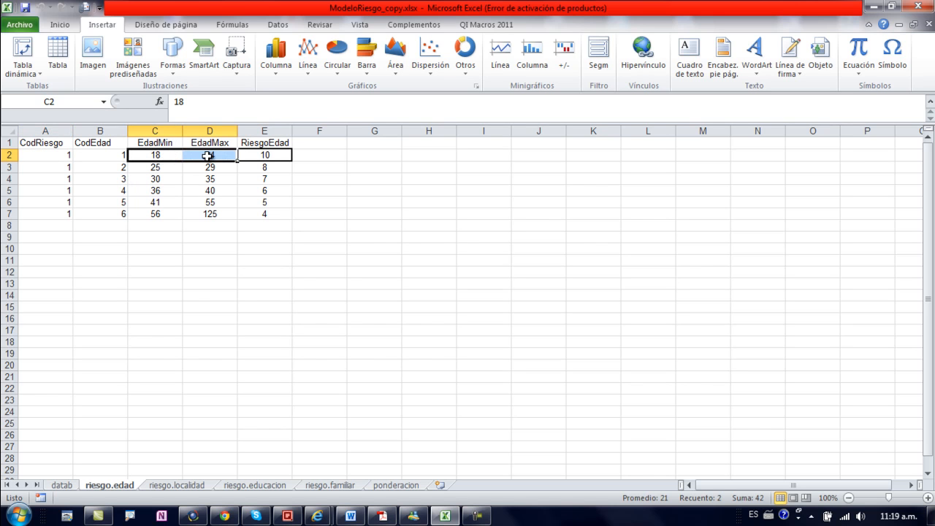
click(116, 158)
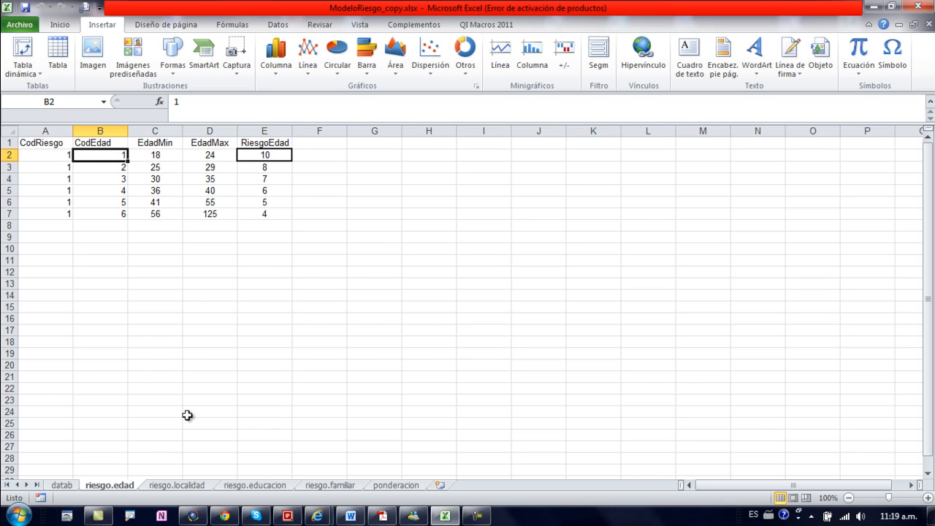
Step: Review the CodRiesgo column and the last age bracket's minimum, maximum and age code on riesgo.edad
drag(50, 153, 57, 213)
click(58, 179)
click(57, 164)
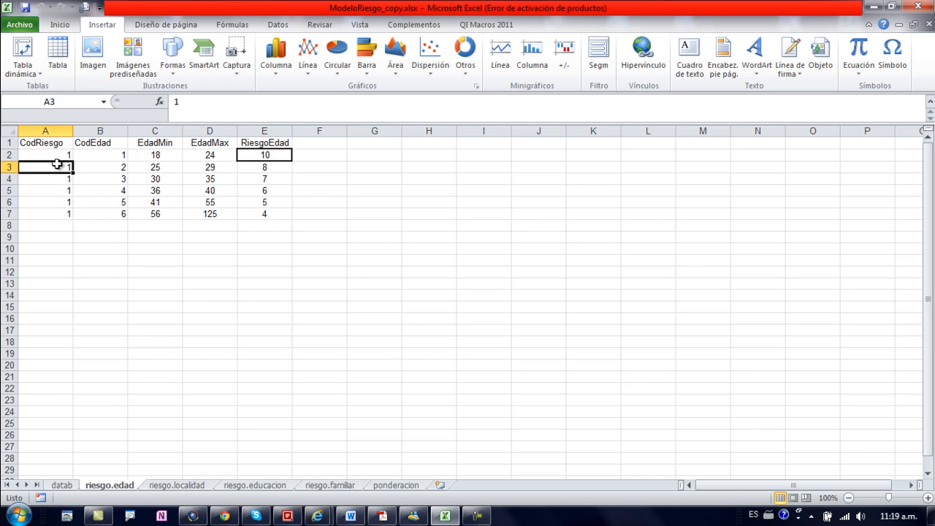
click(159, 214)
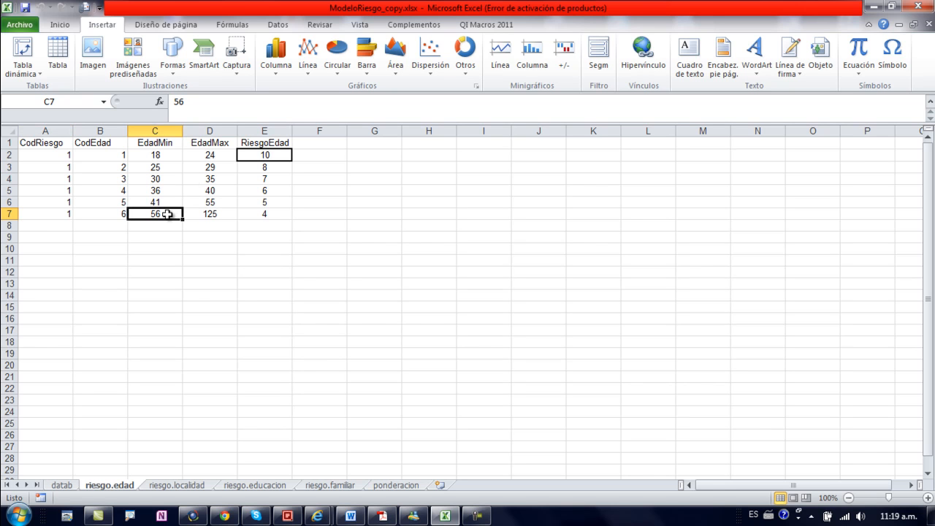
click(205, 213)
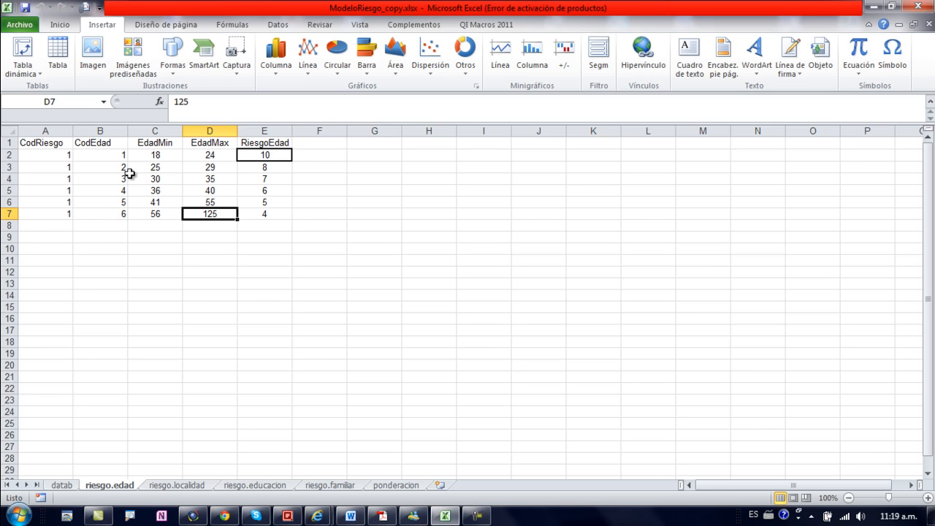
click(114, 214)
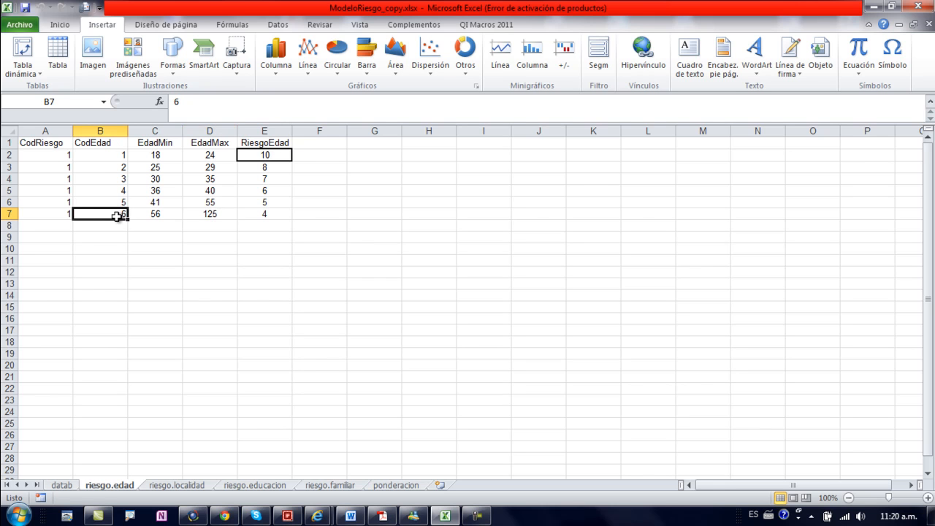
Step: Examine the RiesgoEdad scores assigned to the age brackets
click(262, 168)
click(265, 190)
click(265, 214)
text(4)
click(274, 193)
click(271, 177)
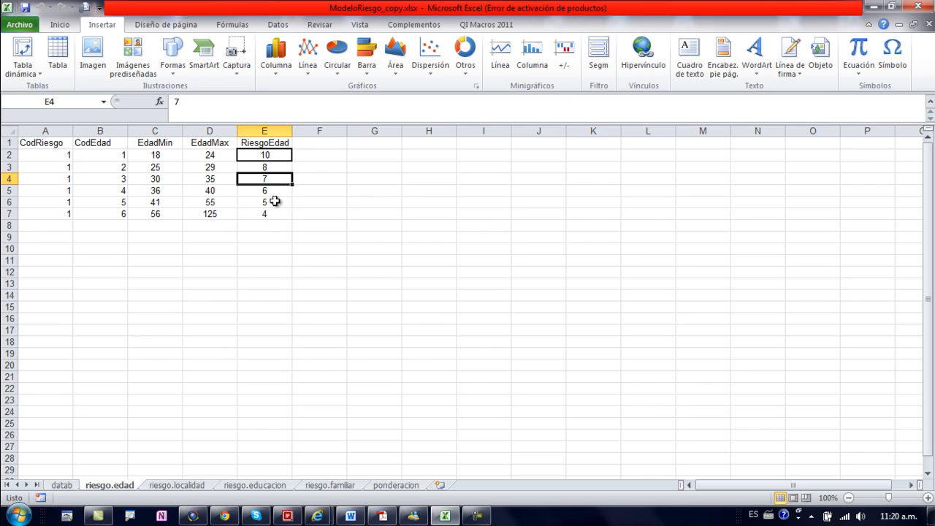
click(274, 202)
click(221, 202)
click(246, 201)
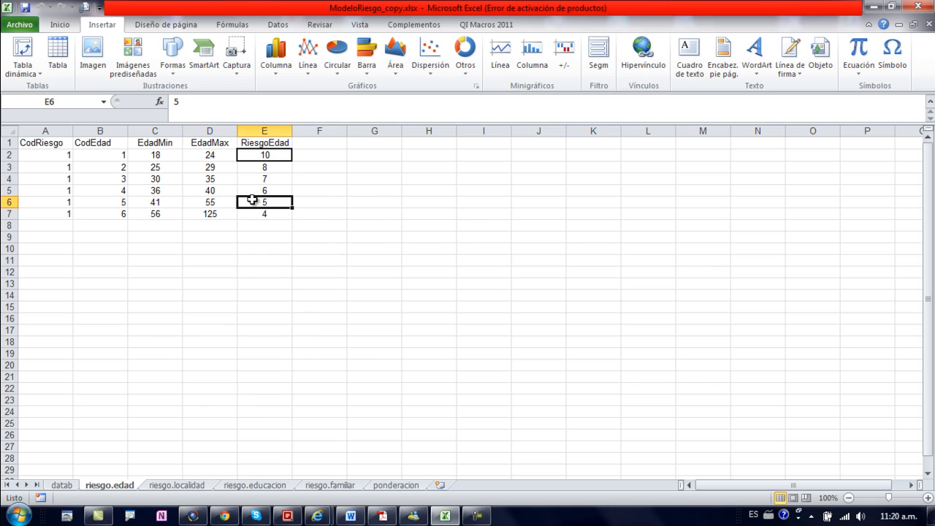
click(267, 189)
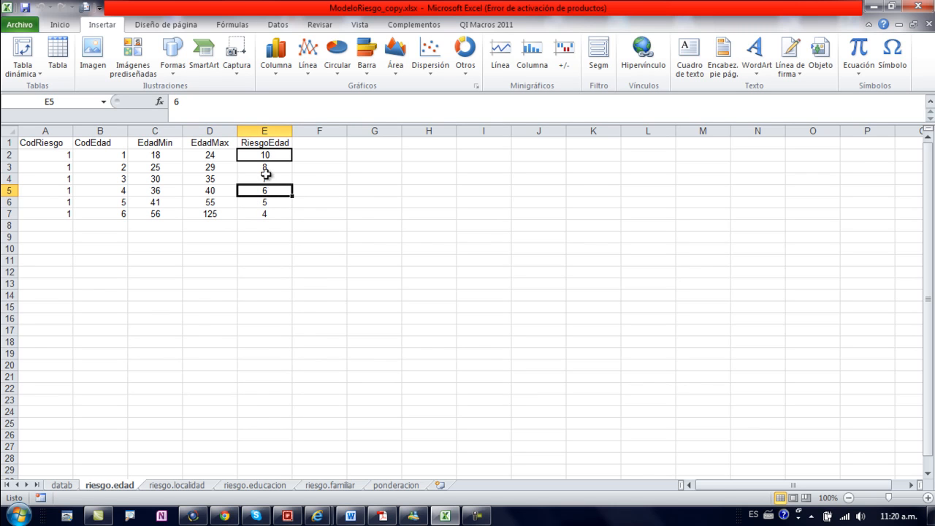
Step: Compare the first bracket's minimum and maximum age with its RiesgoEdad score and the scores below it
click(171, 155)
click(218, 155)
click(164, 155)
click(209, 154)
click(262, 154)
drag(277, 156, 271, 197)
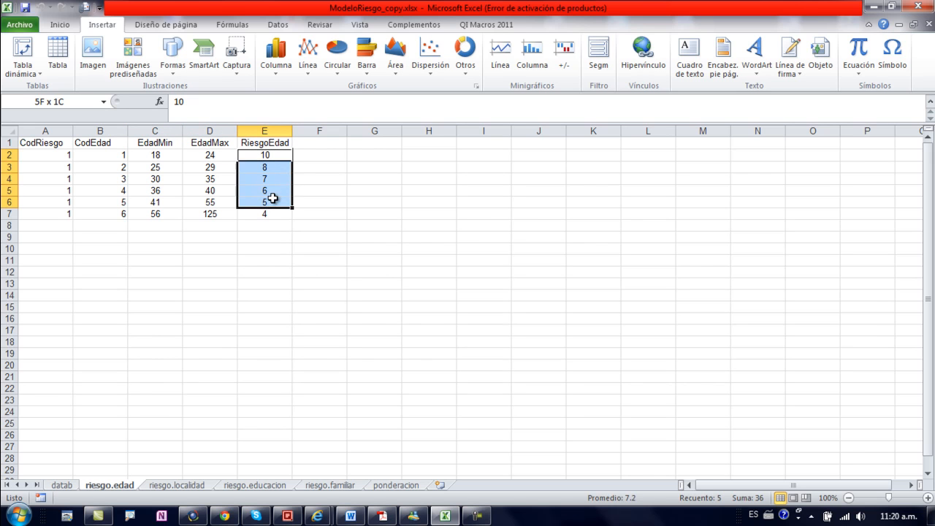
click(276, 199)
click(271, 181)
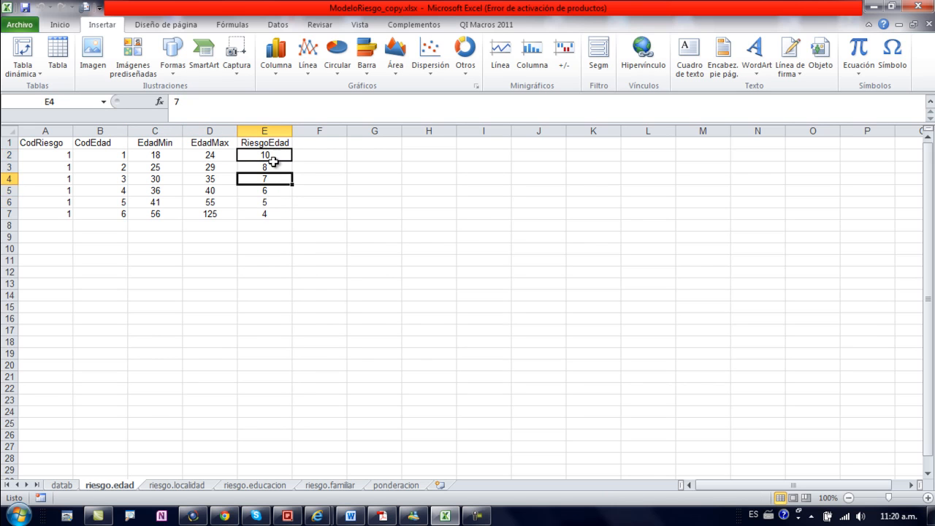
drag(272, 157, 277, 204)
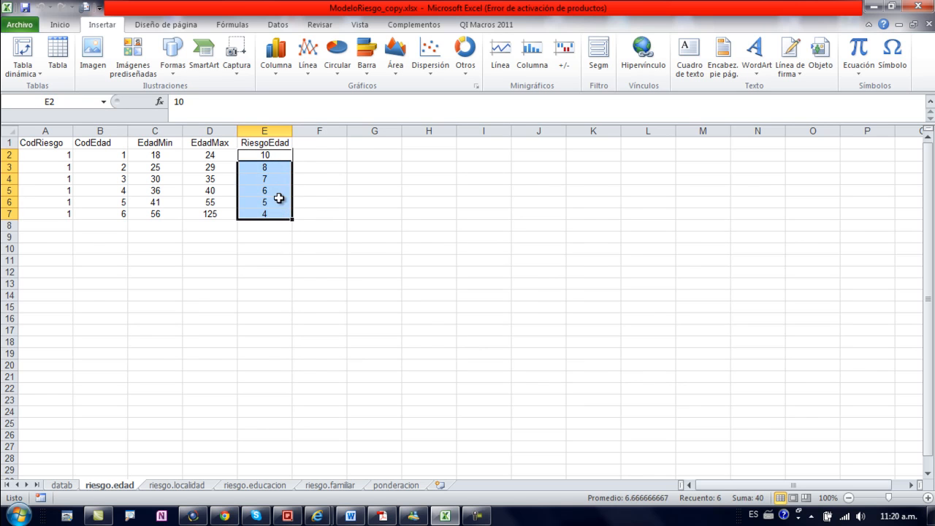
click(278, 199)
click(274, 176)
drag(276, 156, 282, 205)
click(280, 190)
click(279, 167)
drag(278, 156, 282, 219)
click(284, 201)
click(285, 176)
click(283, 159)
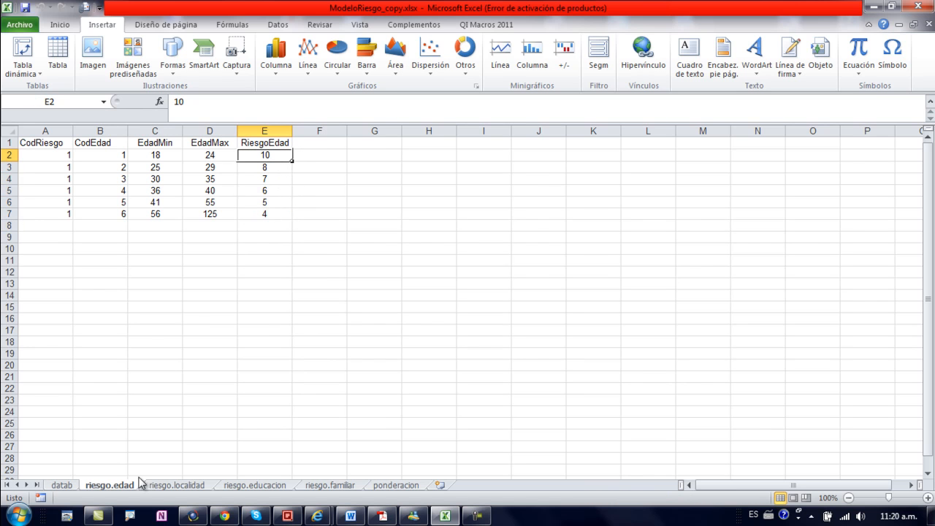
Step: Open the riesgo.localidad sheet and examine its risk codes, location codes and location types
click(167, 485)
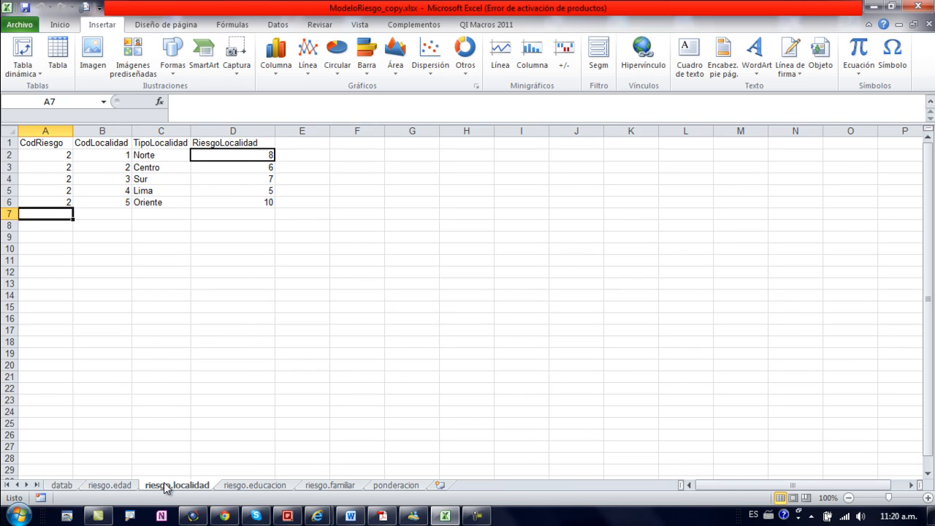
click(54, 178)
click(54, 158)
click(53, 183)
click(54, 160)
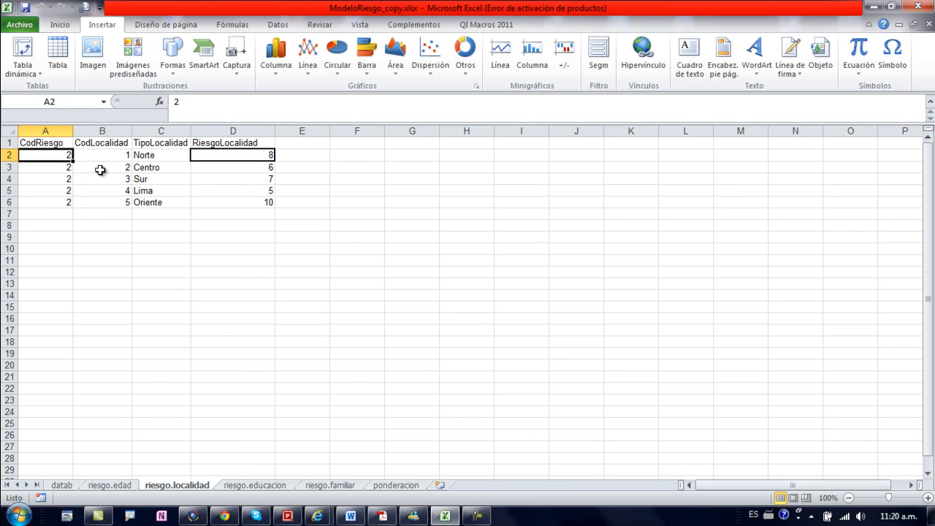
drag(111, 157, 121, 203)
click(160, 154)
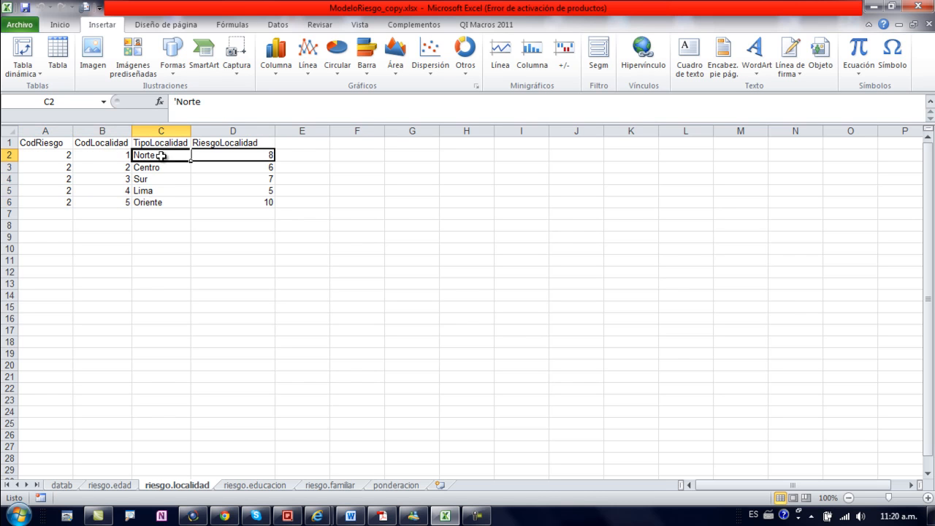
click(166, 170)
click(163, 178)
click(160, 200)
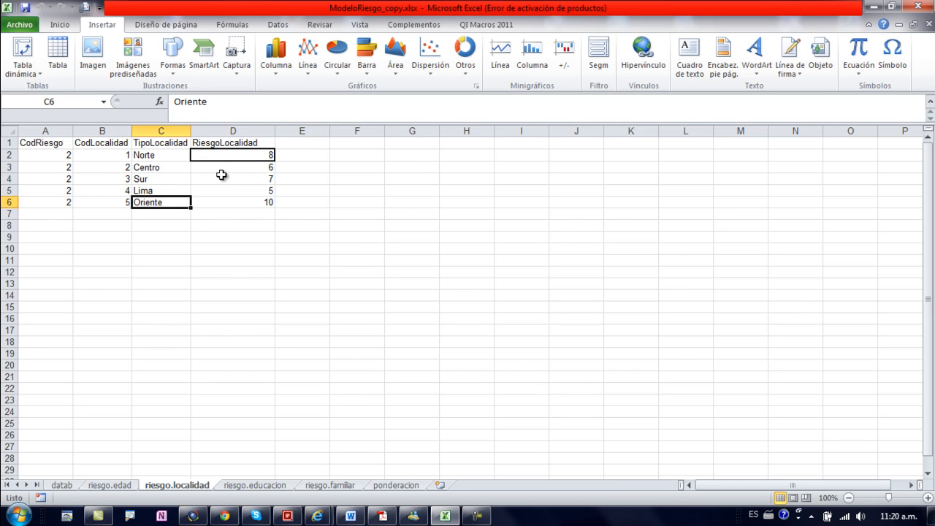
Step: Compare the RiesgoLocalidad scores assigned to the Norte, Centro, Sur, Lima and Oriente locations
click(252, 170)
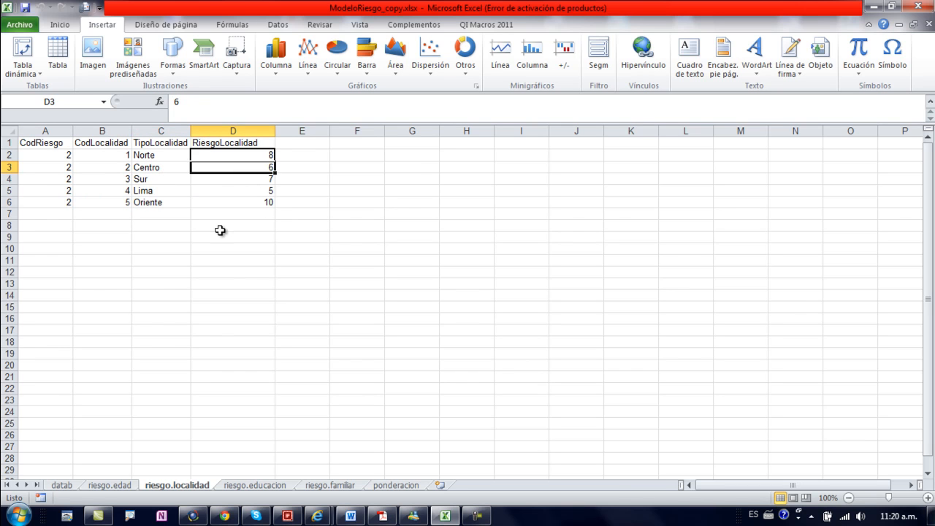
click(260, 213)
click(175, 176)
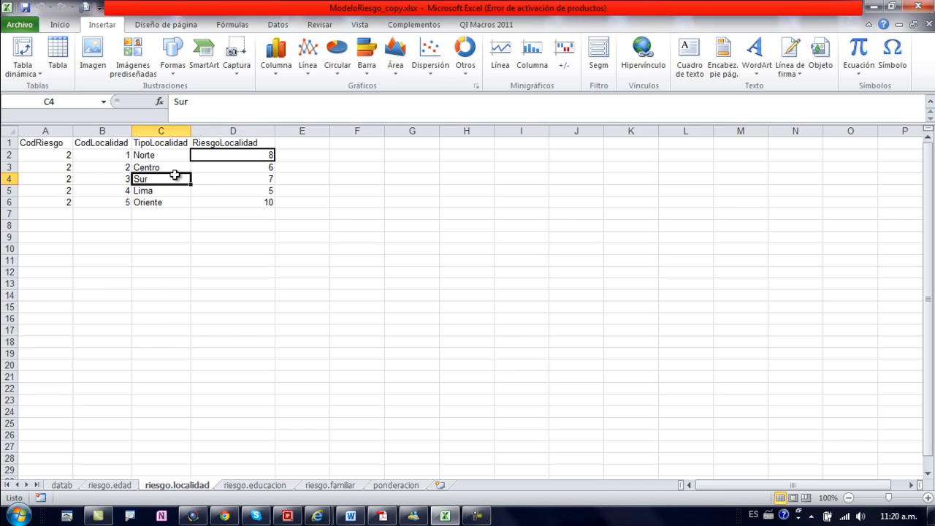
click(234, 178)
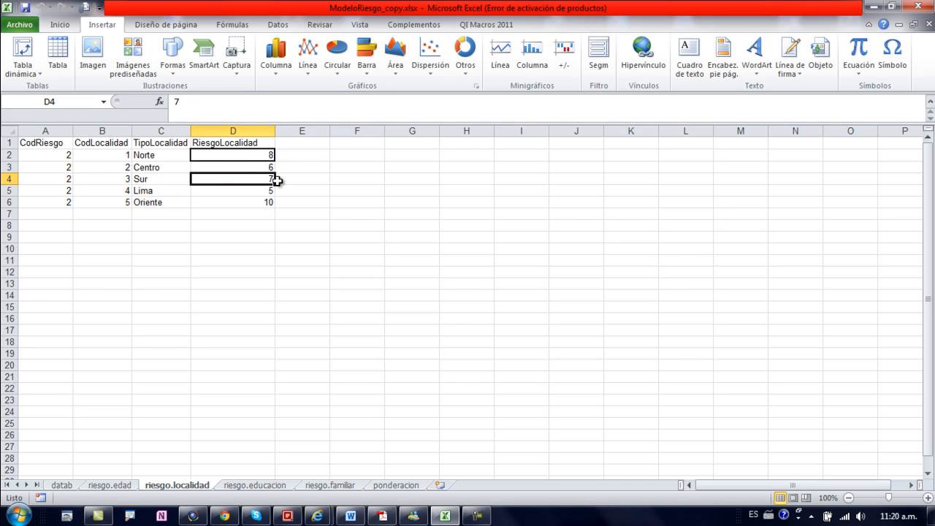
click(224, 198)
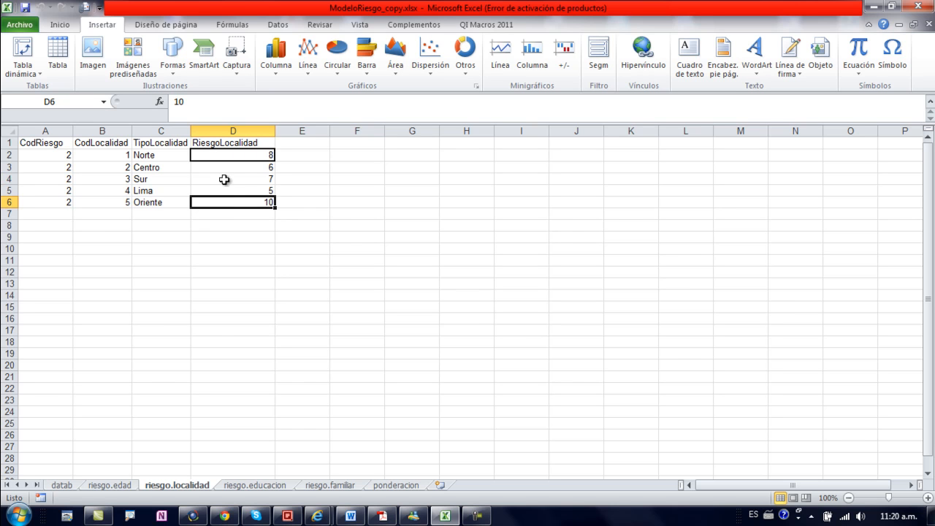
click(253, 155)
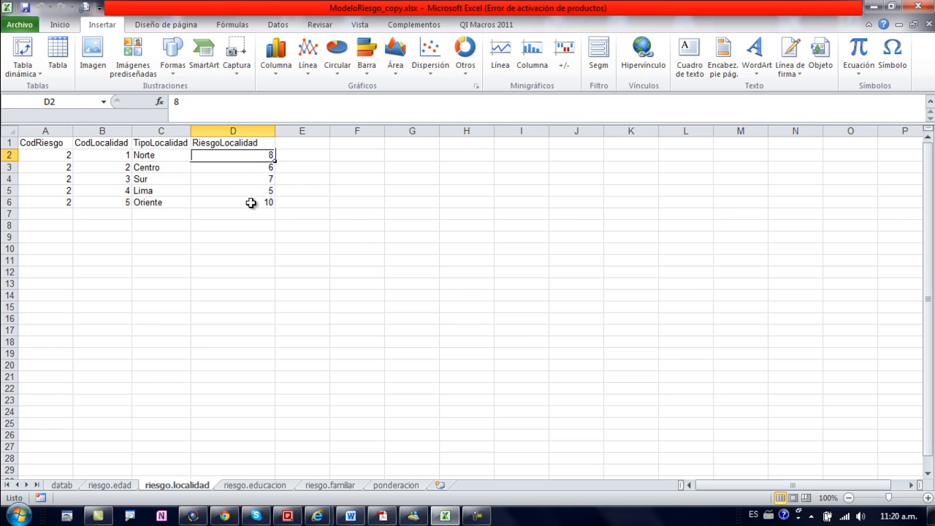
ctrl+click(254, 191)
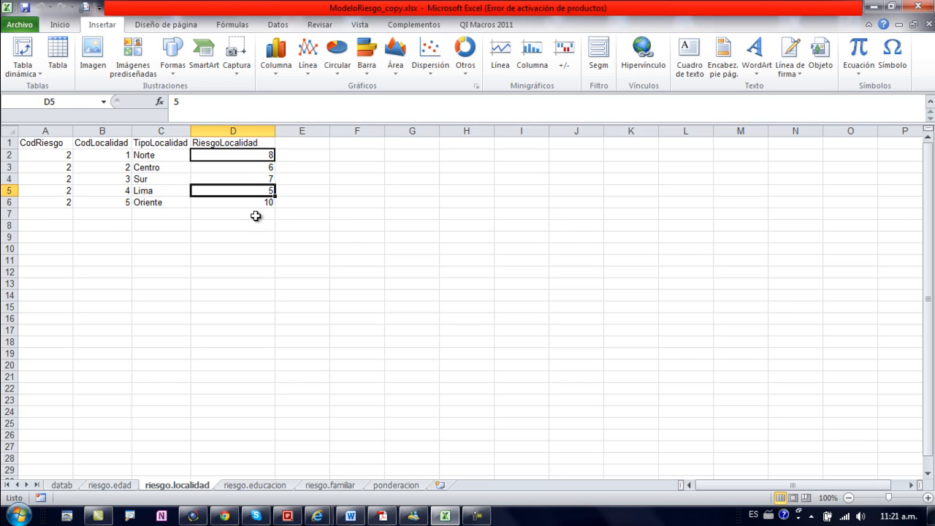
ctrl+click(254, 227)
click(255, 190)
Step: Open the riesgo.educacion sheet and examine its CodRiesgo values and education codes
click(248, 487)
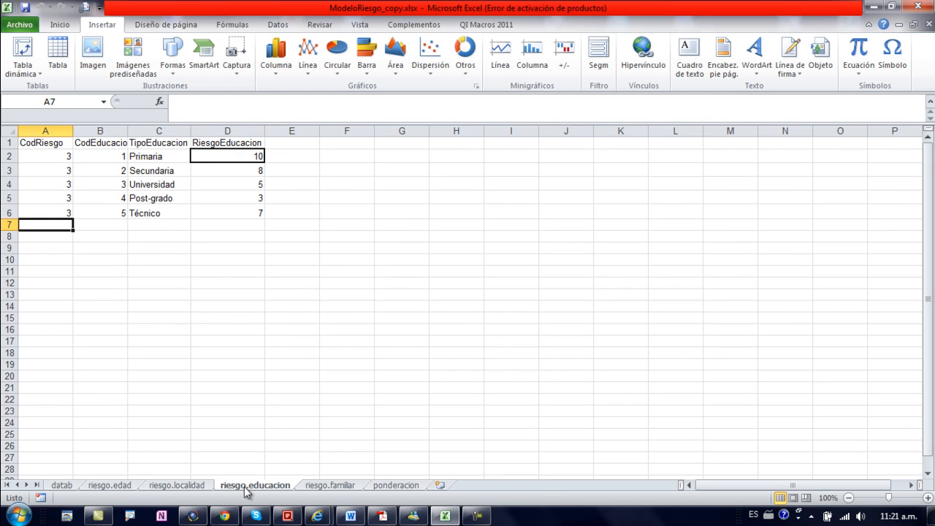
click(50, 156)
click(47, 199)
click(50, 173)
click(47, 210)
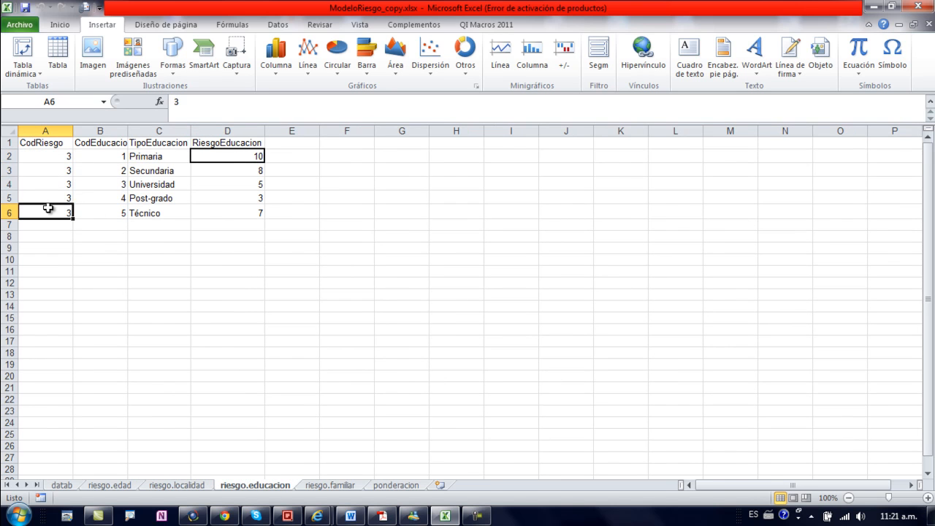
click(118, 157)
drag(117, 159, 119, 213)
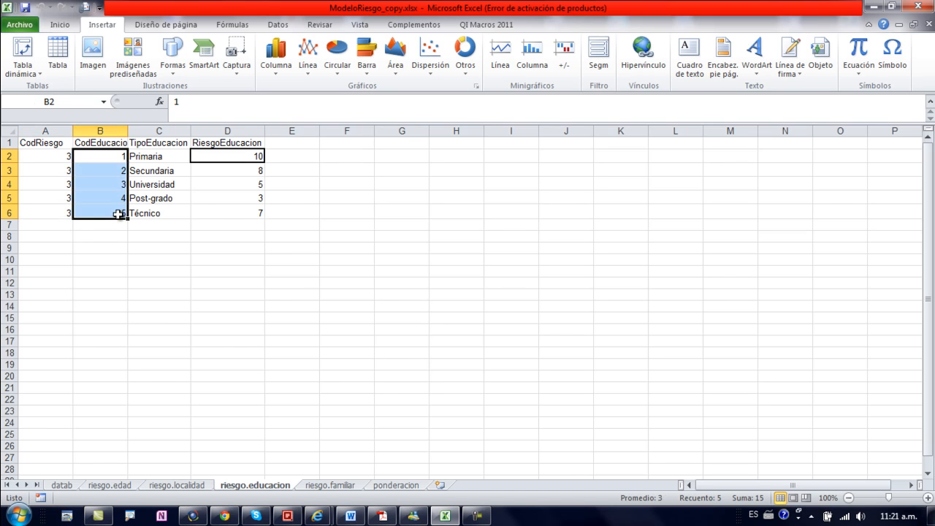
Step: Review each TipoEducacion category on riesgo.educacion, from Primaria through Técnico
click(183, 194)
click(169, 155)
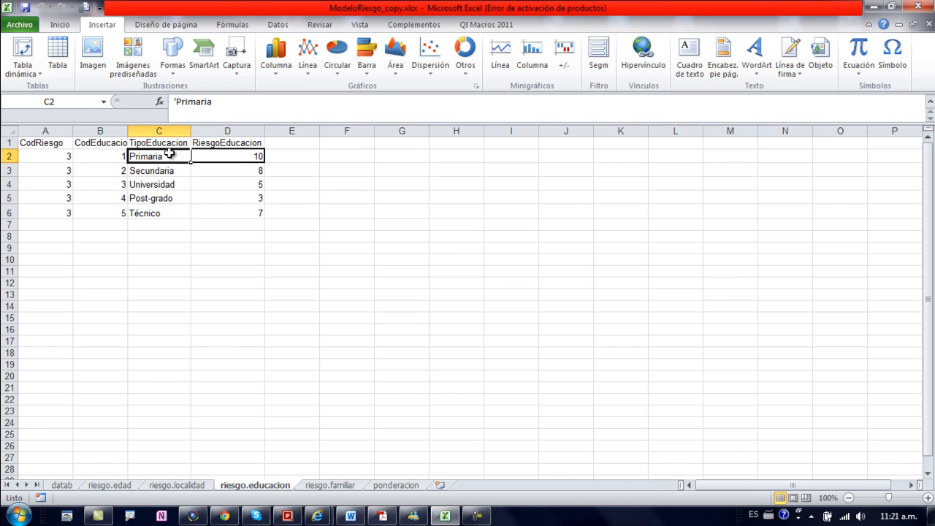
click(166, 170)
click(167, 184)
click(160, 198)
click(159, 212)
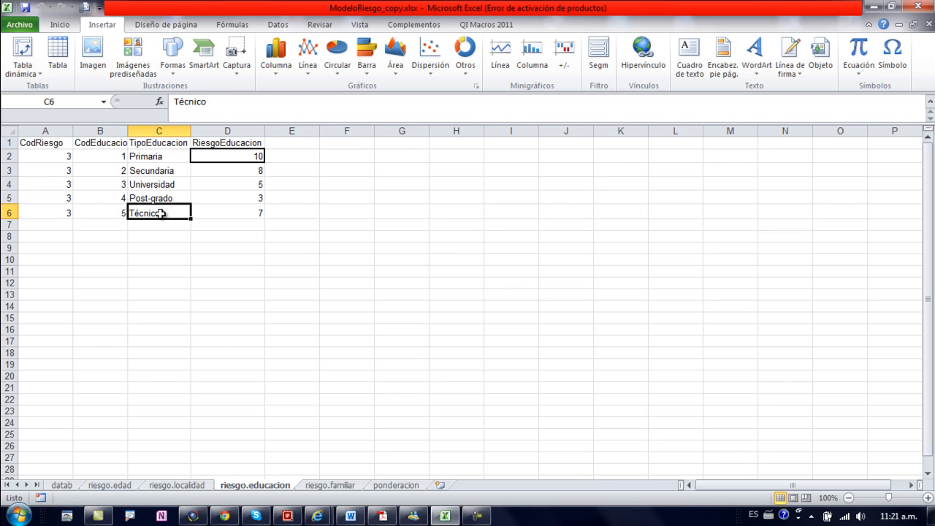
Step: Examine the Post-grado row's education code, education type and RiesgoEducacion score
drag(251, 198, 126, 198)
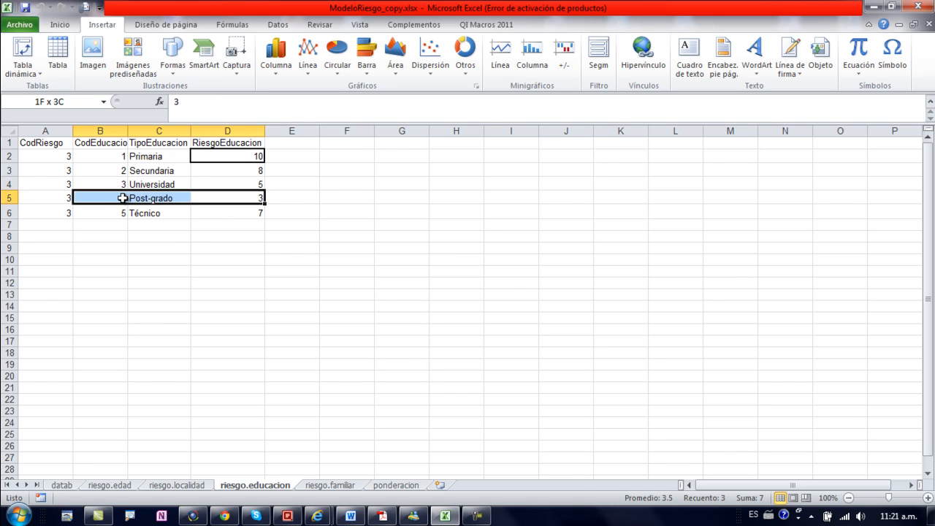
click(289, 195)
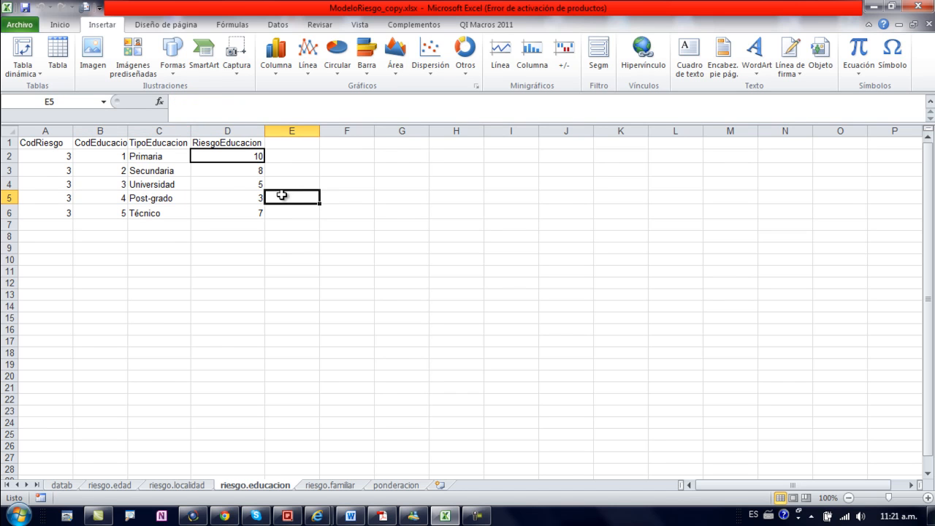
drag(256, 198, 93, 198)
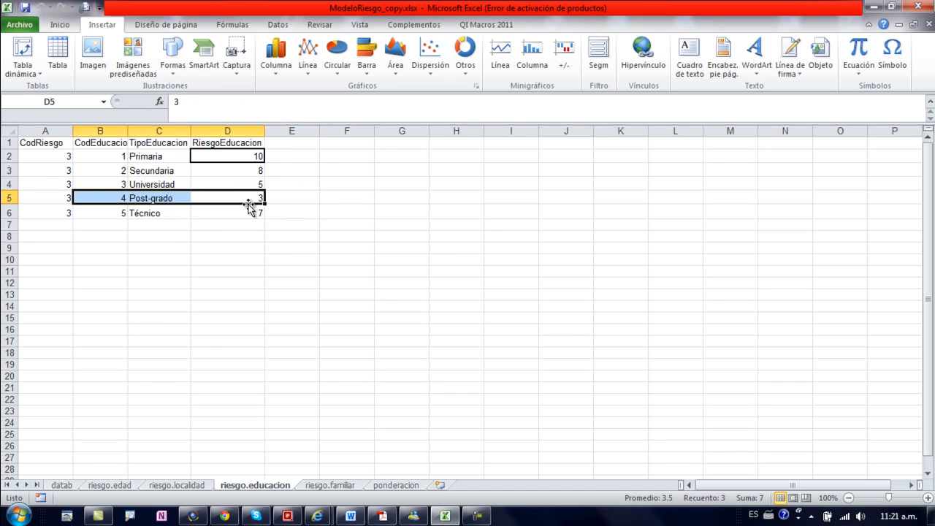
click(310, 196)
drag(152, 200, 251, 202)
click(251, 202)
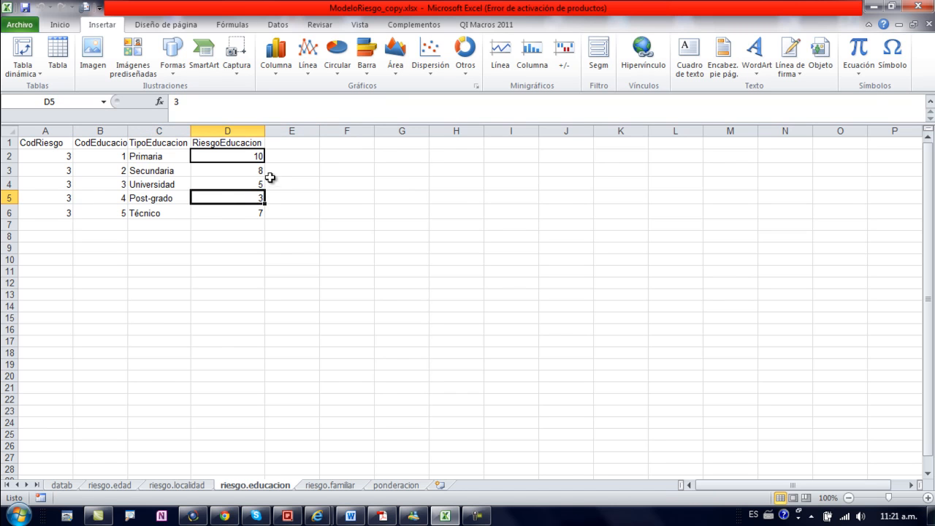
Step: Compare the Primaria RiesgoEducacion score with the Secundaria, Universidad and Post-grado scores
click(173, 156)
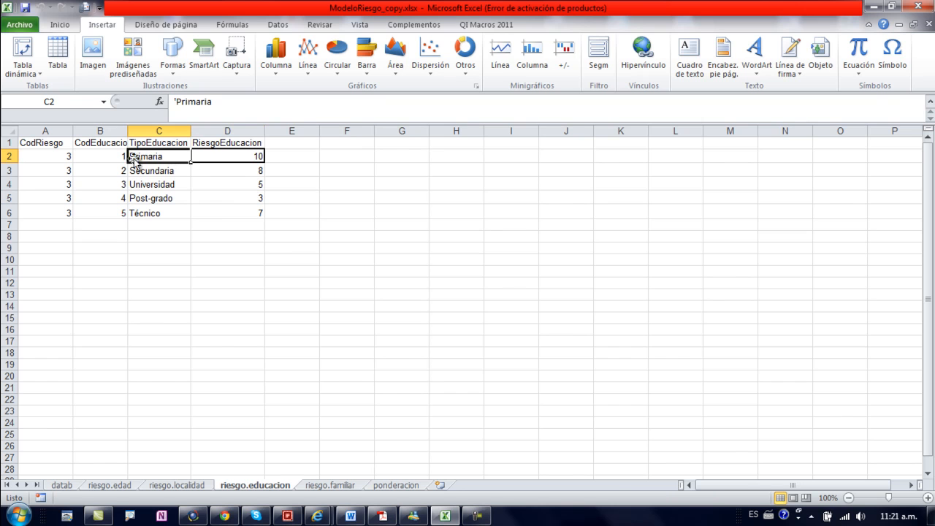
click(242, 152)
ctrl+click(226, 197)
click(257, 183)
click(252, 168)
click(236, 198)
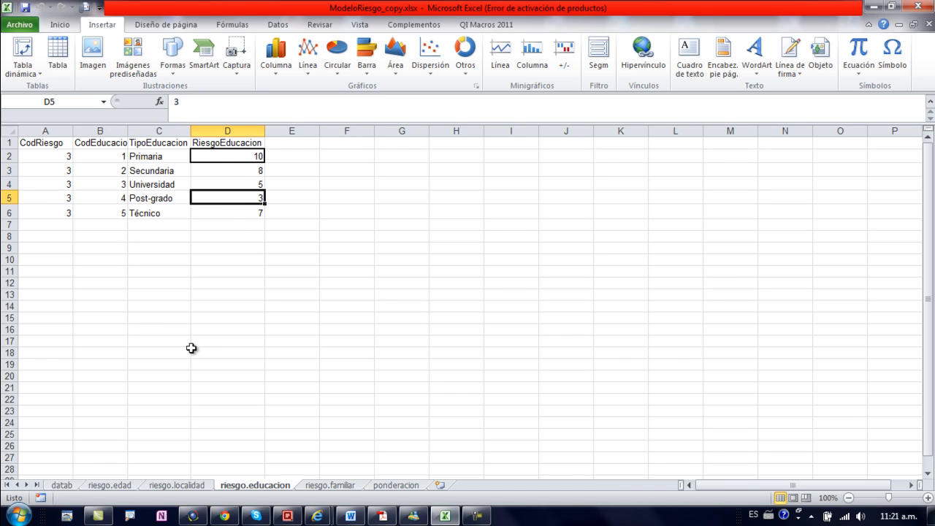
Step: Open the riesgo.familiar sheet and examine its CodRiesgo and CodFamiliar values
click(328, 486)
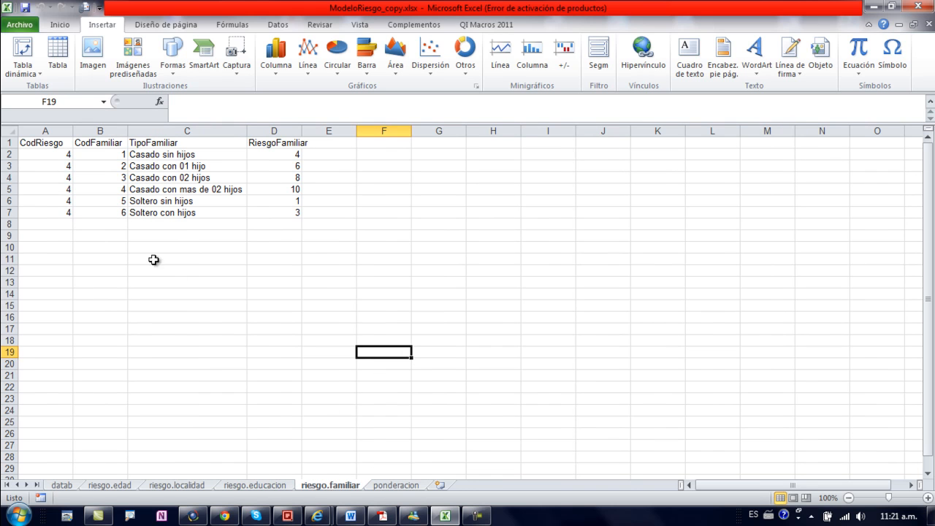
click(61, 178)
click(60, 159)
click(53, 188)
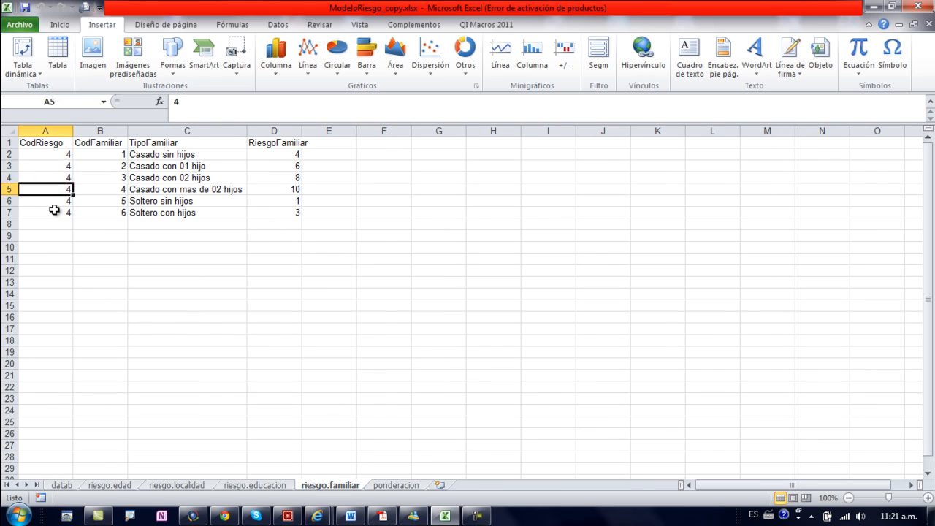
click(121, 213)
Step: Review the married TipoFamiliar categories and compare the RiesgoFamiliar scores for Casado con mas de 02 hijos and Soltero sin hijos
click(201, 154)
click(198, 166)
click(197, 178)
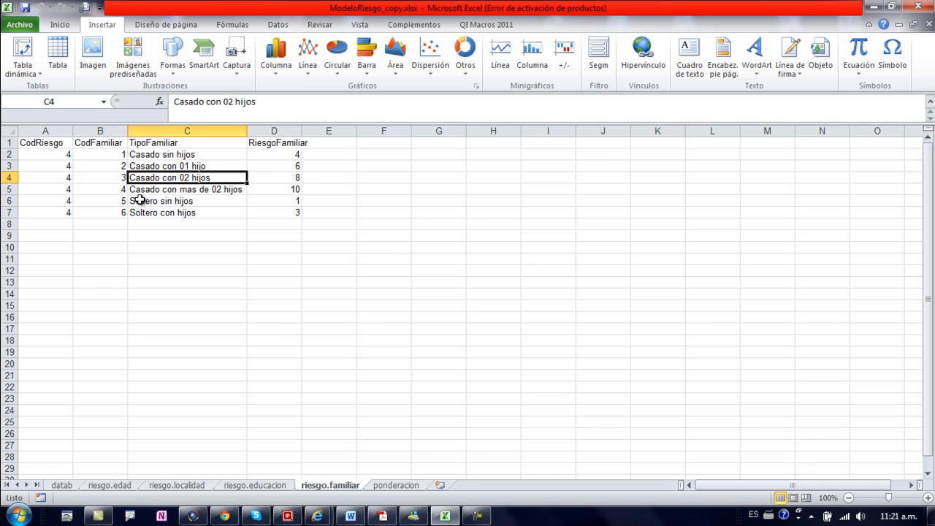
click(207, 190)
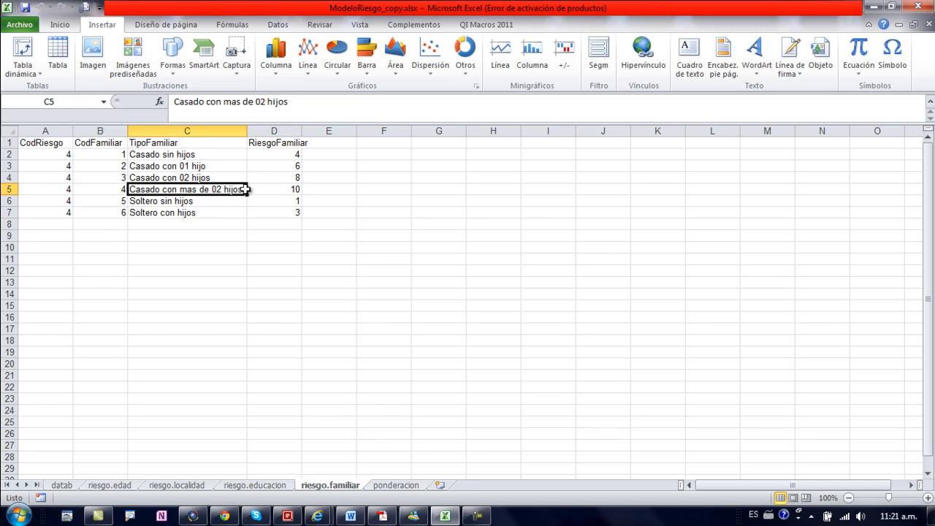
click(266, 189)
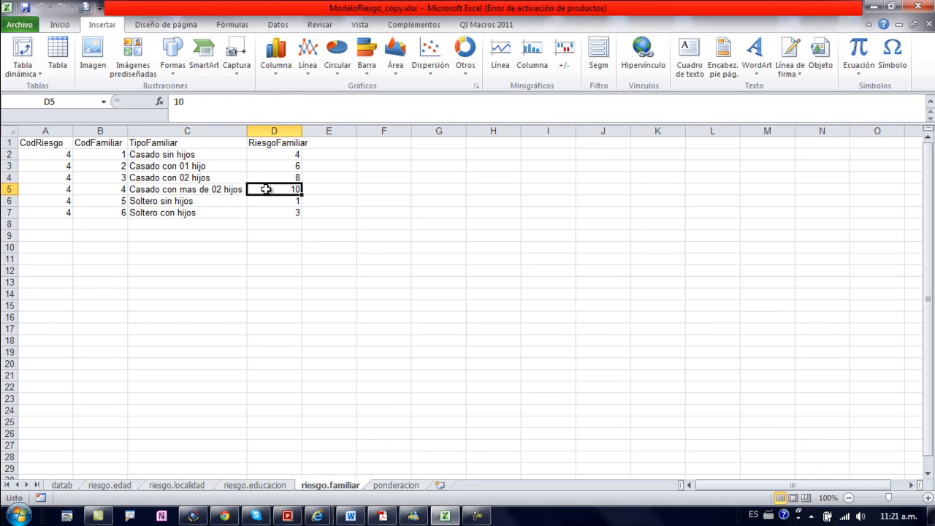
click(159, 202)
click(288, 200)
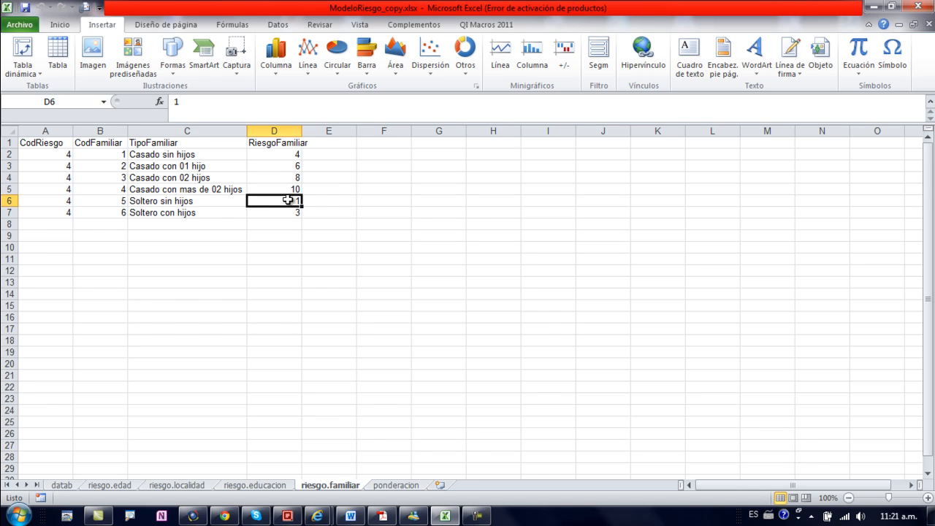
click(281, 235)
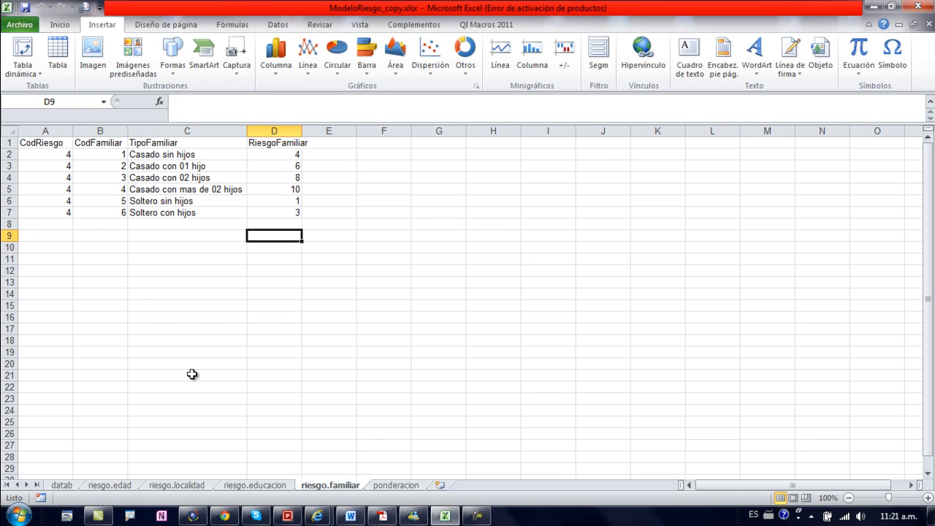
click(280, 319)
click(289, 259)
click(215, 257)
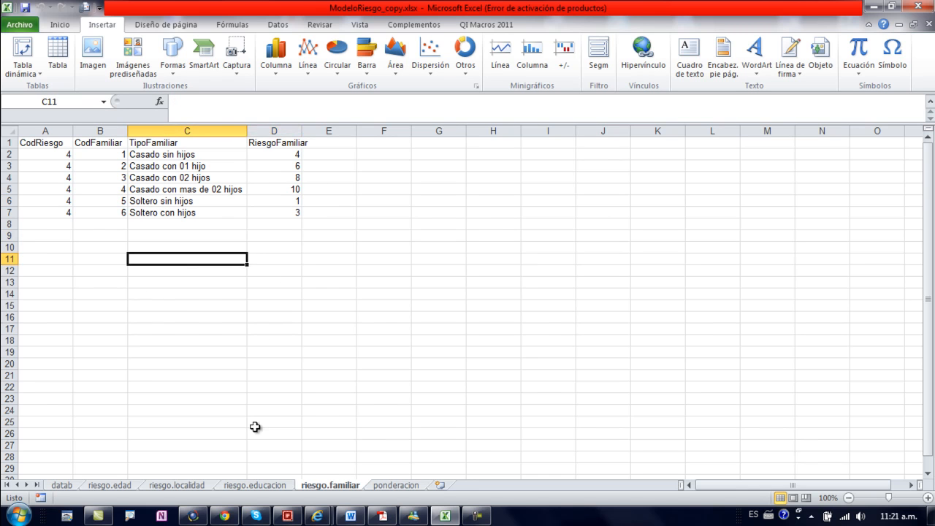
Step: Look back and forth through the four risk factor sheets: riesgo.edad, riesgo.localidad, riesgo.educacion and riesgo.familiar
click(279, 485)
click(184, 485)
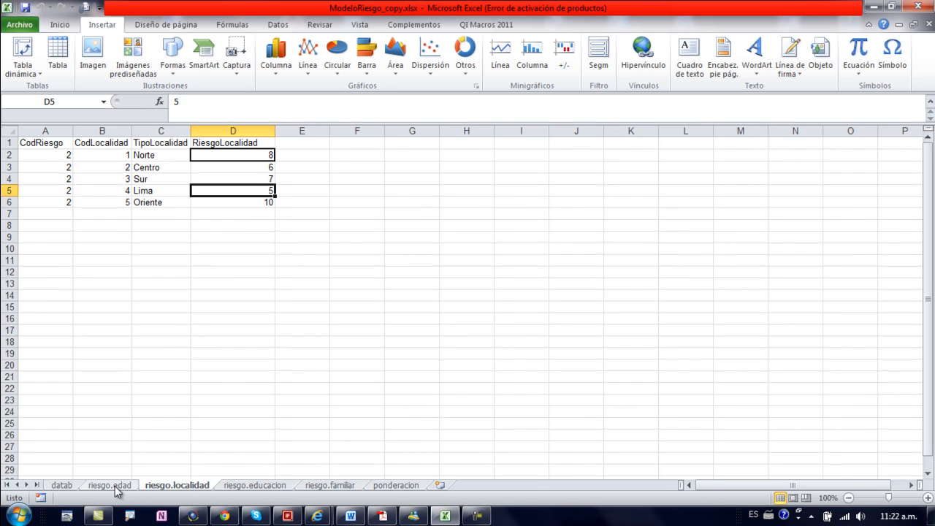
click(113, 486)
click(197, 486)
click(252, 486)
click(322, 485)
click(270, 485)
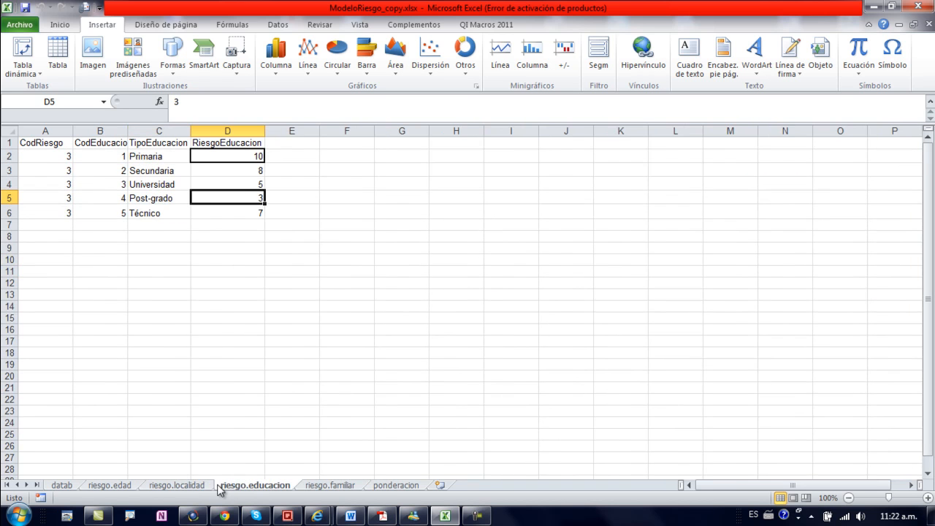
click(203, 487)
click(123, 488)
click(169, 487)
click(251, 487)
click(321, 486)
click(271, 485)
click(197, 486)
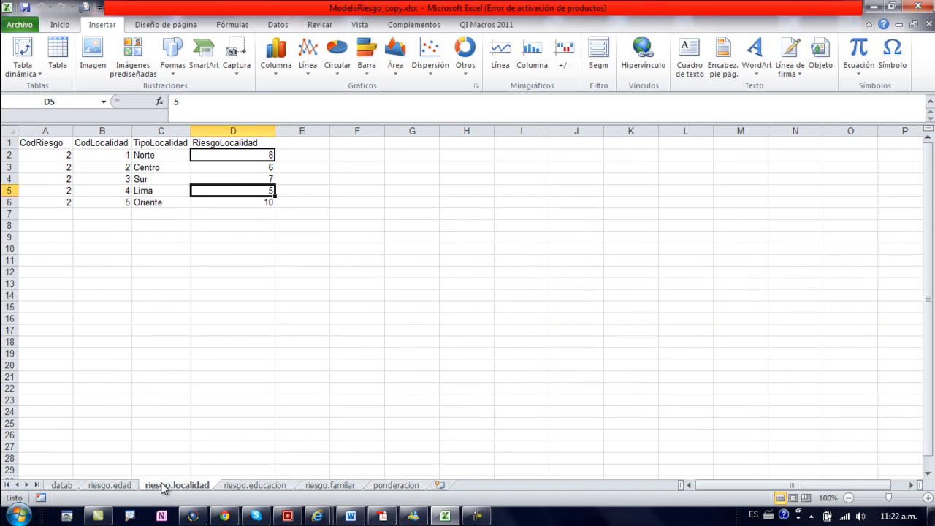
click(133, 486)
click(182, 491)
click(252, 487)
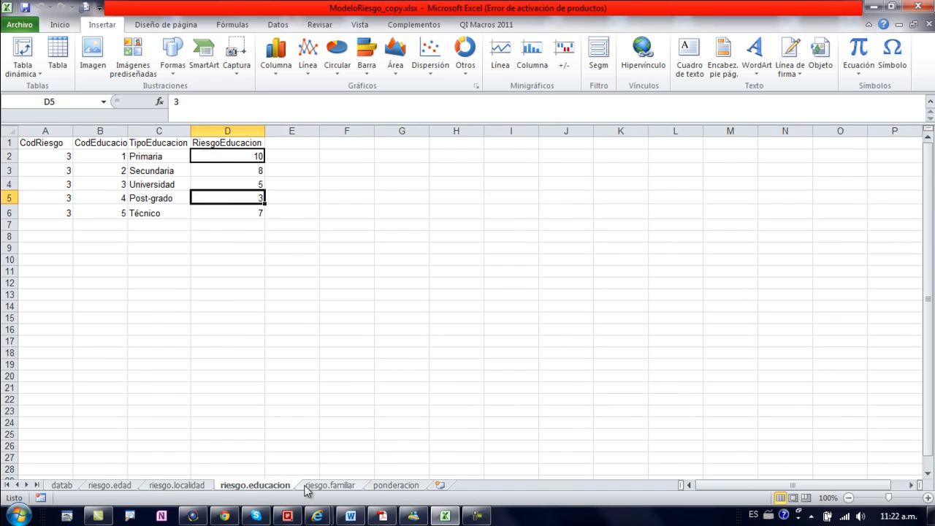
click(324, 486)
click(271, 486)
click(202, 487)
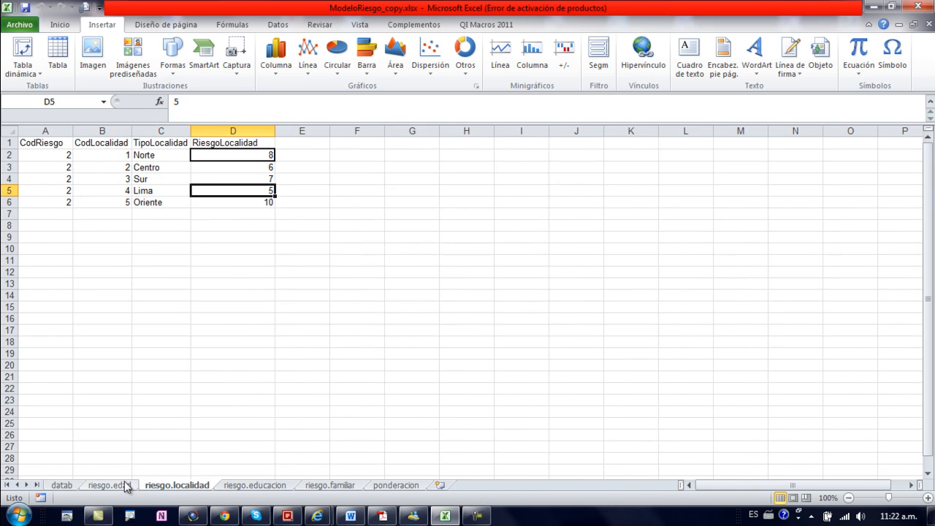
click(126, 486)
click(172, 486)
click(242, 488)
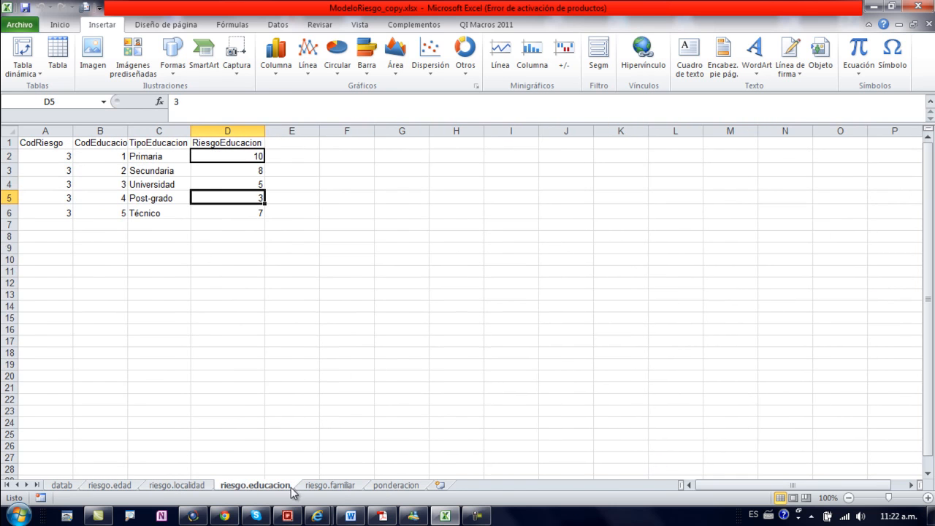
click(329, 488)
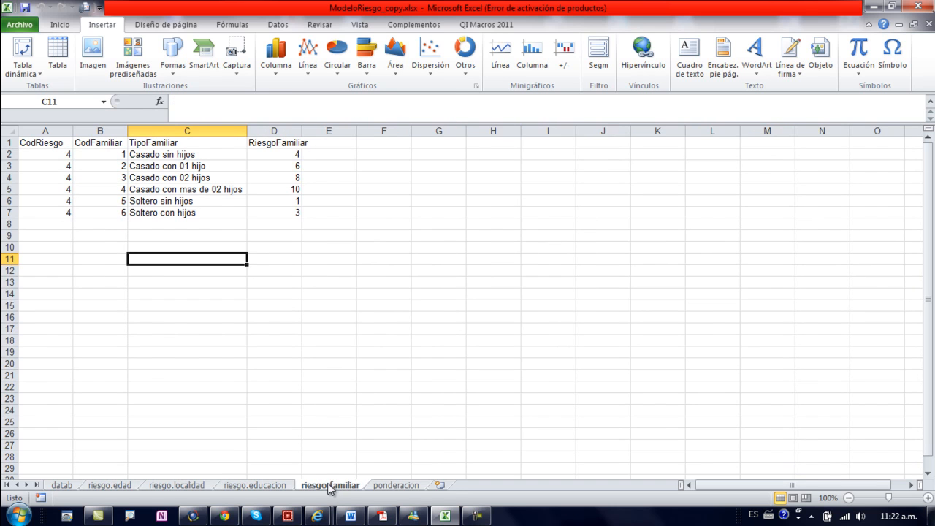
Step: Open the ponderacion sheet and examine the CodRiesgo and Ponderacion values of the Edad risk type
click(396, 487)
click(320, 247)
click(259, 186)
click(59, 157)
click(93, 155)
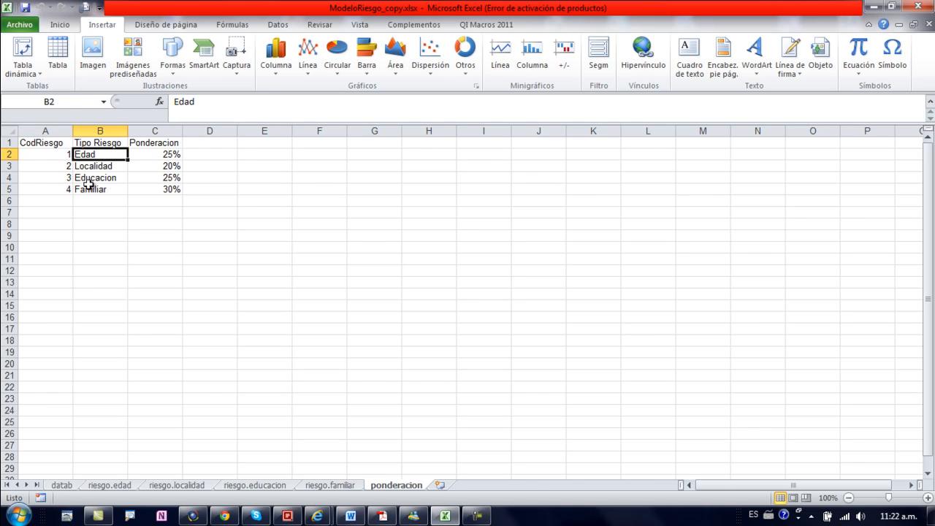
click(154, 154)
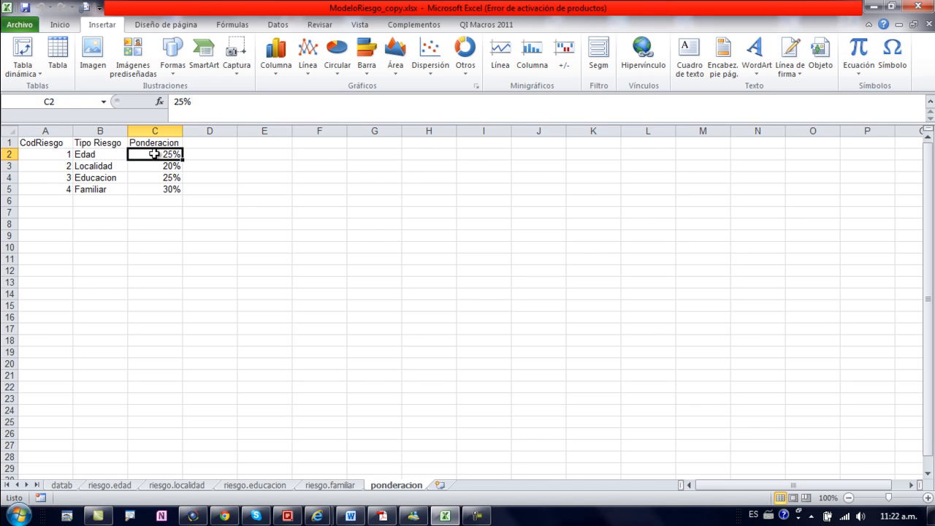
Step: Review the Ponderacion percentages assigned to the Localidad, Educacion and Familiar risk types
click(89, 166)
click(158, 167)
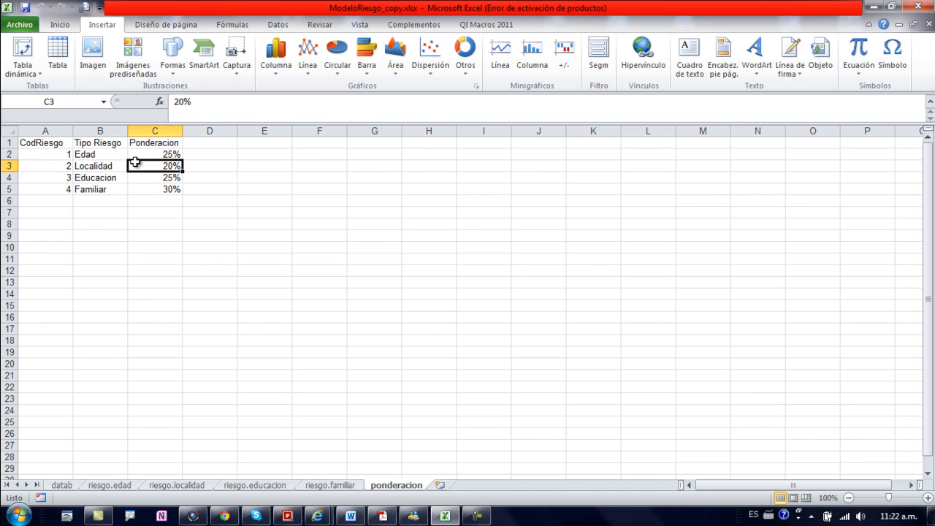
click(110, 177)
click(159, 175)
click(95, 189)
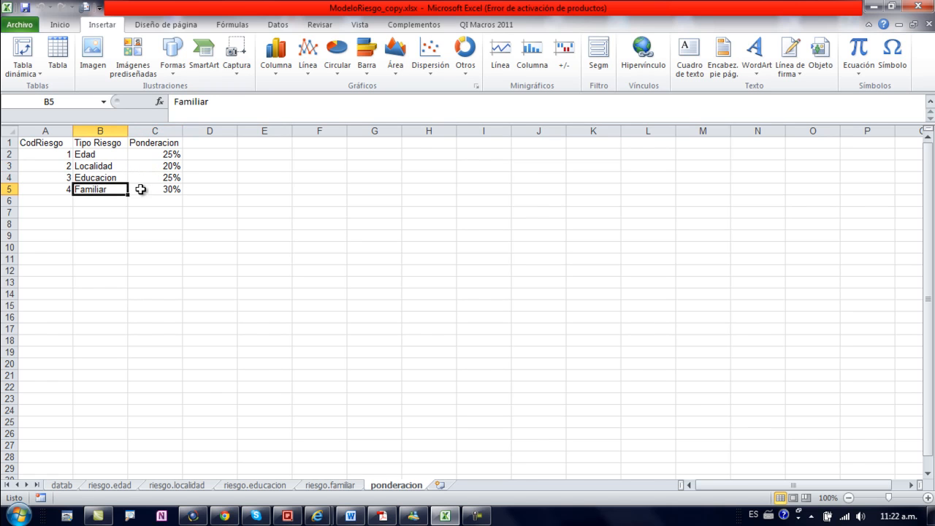
click(155, 189)
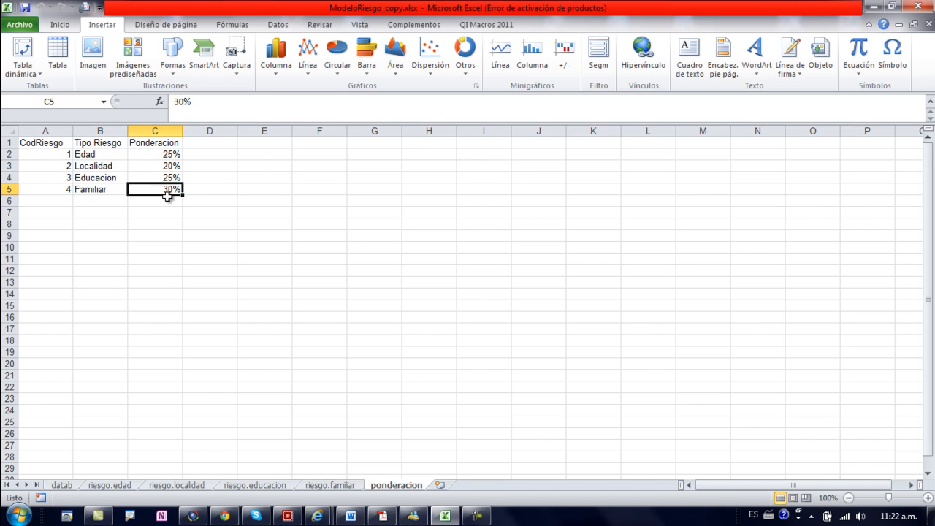
click(187, 222)
click(261, 204)
click(255, 244)
click(221, 237)
click(157, 234)
click(110, 237)
click(110, 221)
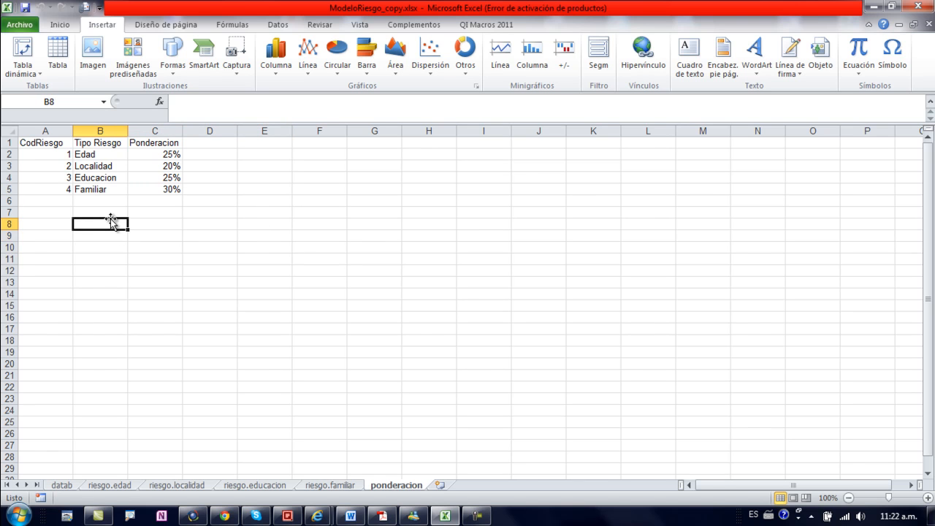
click(143, 239)
Step: Check the first client's age and CodEdad in the datab sheet, and look up the matching age range in riesgo.edad
click(62, 484)
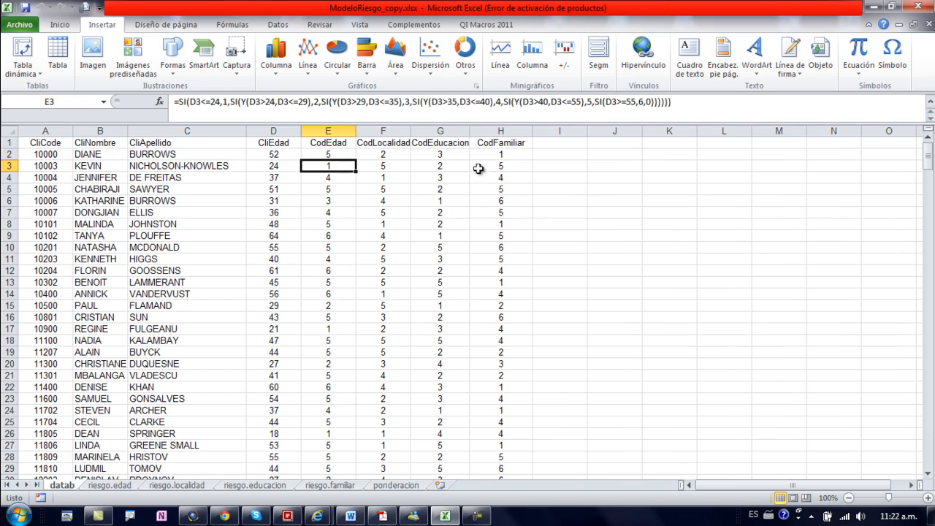
drag(51, 154, 198, 156)
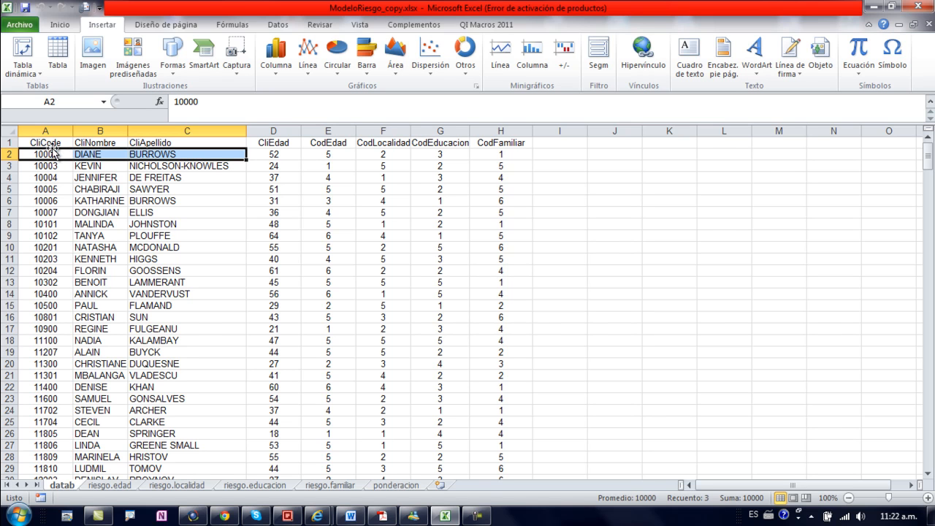
click(284, 154)
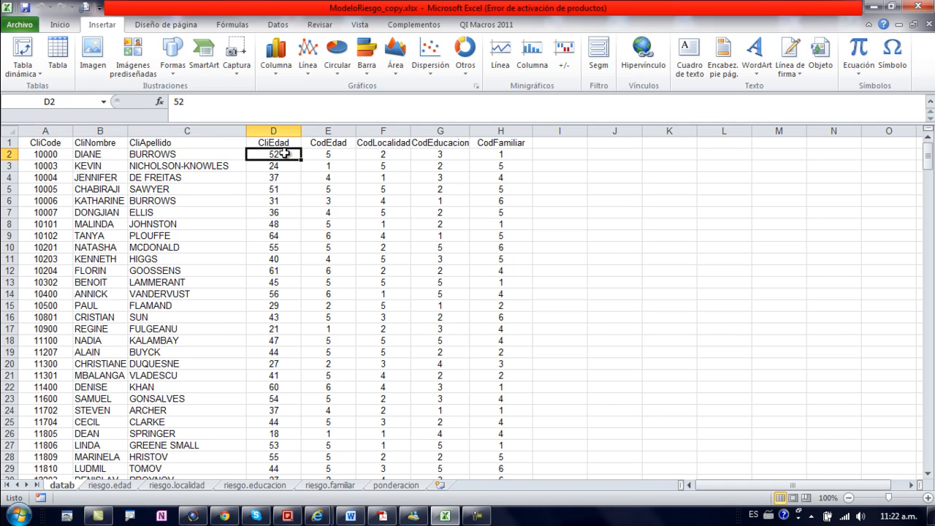
click(319, 155)
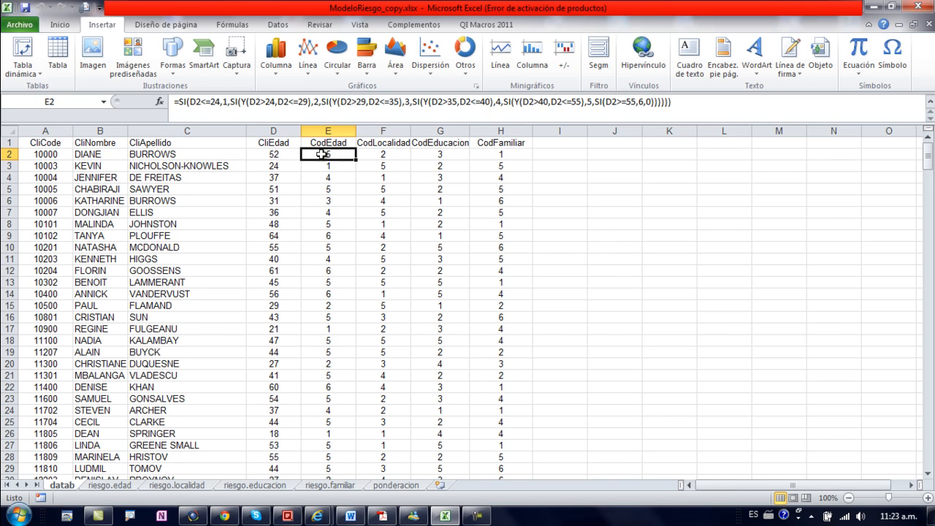
click(115, 486)
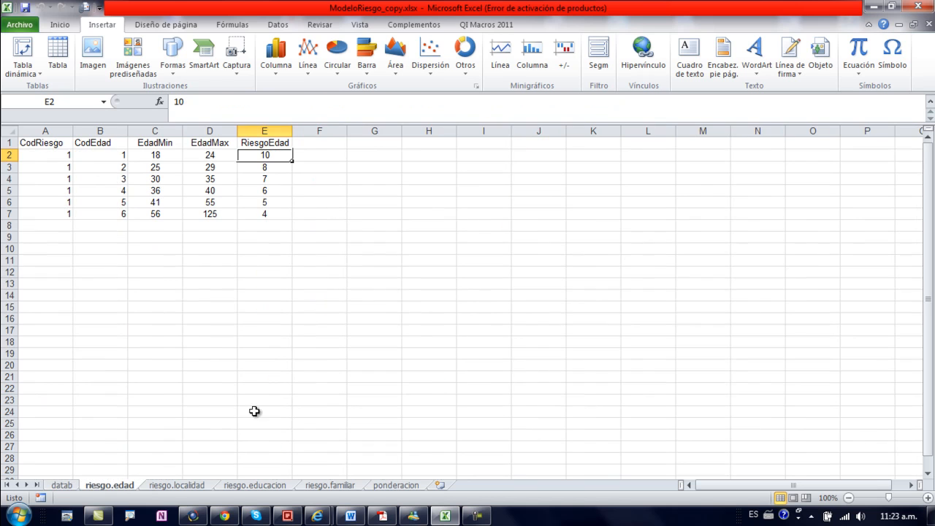
click(104, 202)
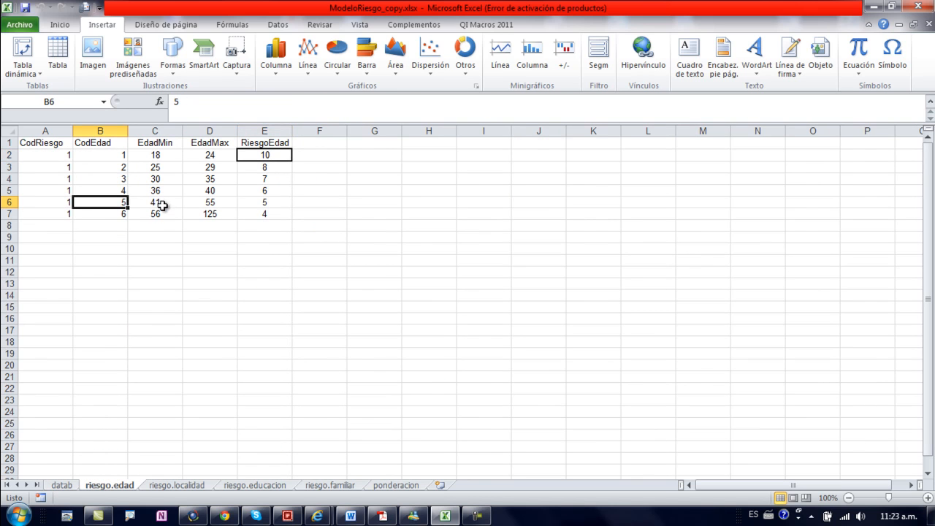
click(6, 202)
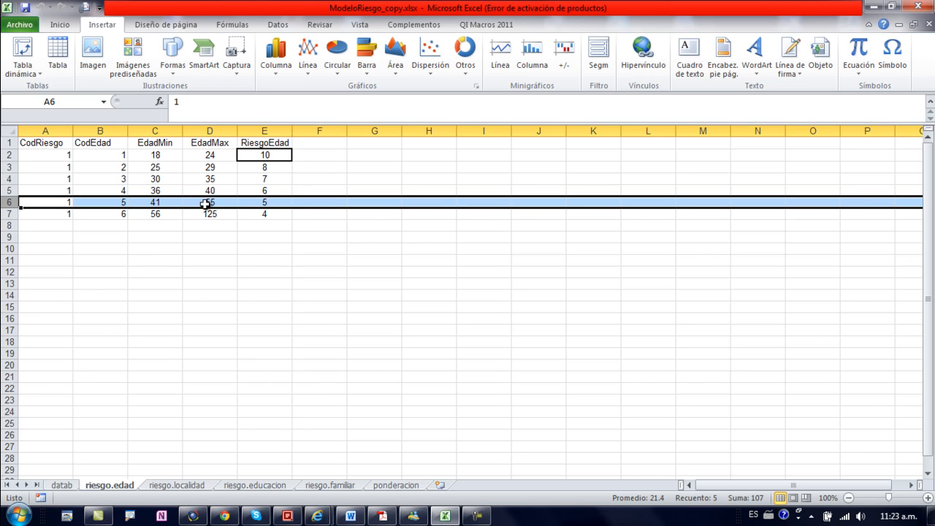
Step: Check the first client's CodLocalidad in datab and look up its TipoLocalidad and RiesgoLocalidad score in riesgo.localidad
click(63, 485)
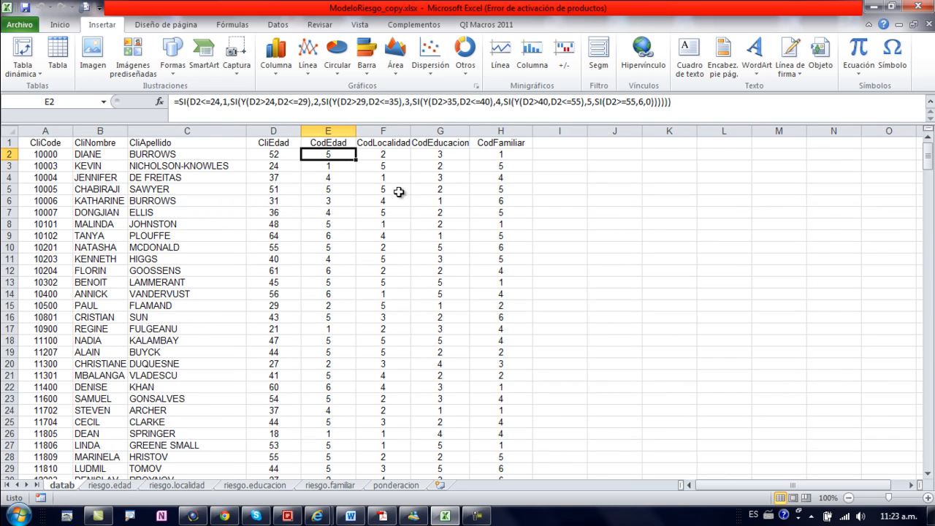
click(392, 154)
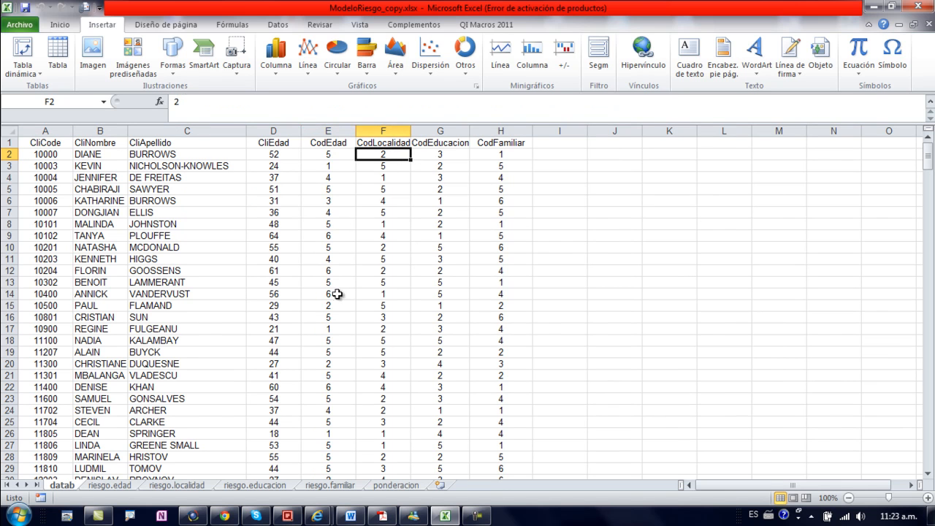
click(175, 485)
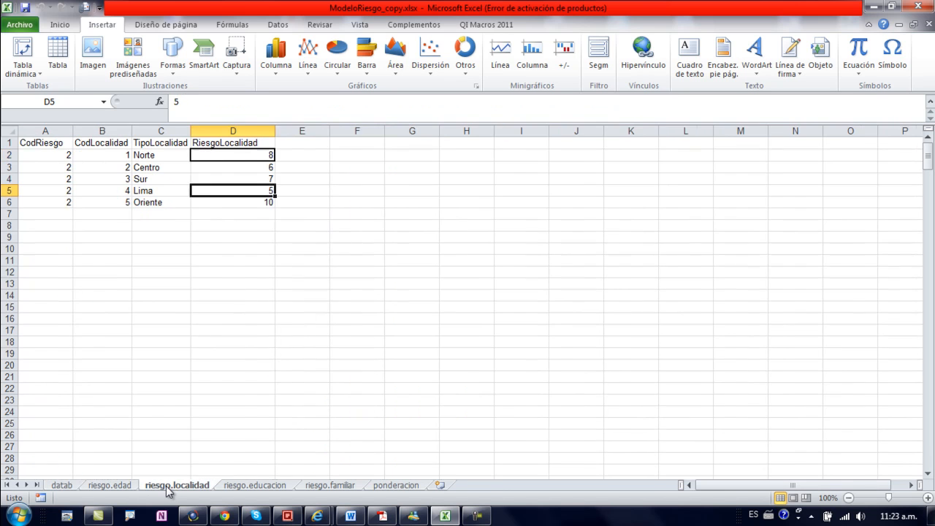
click(119, 168)
click(155, 168)
click(222, 167)
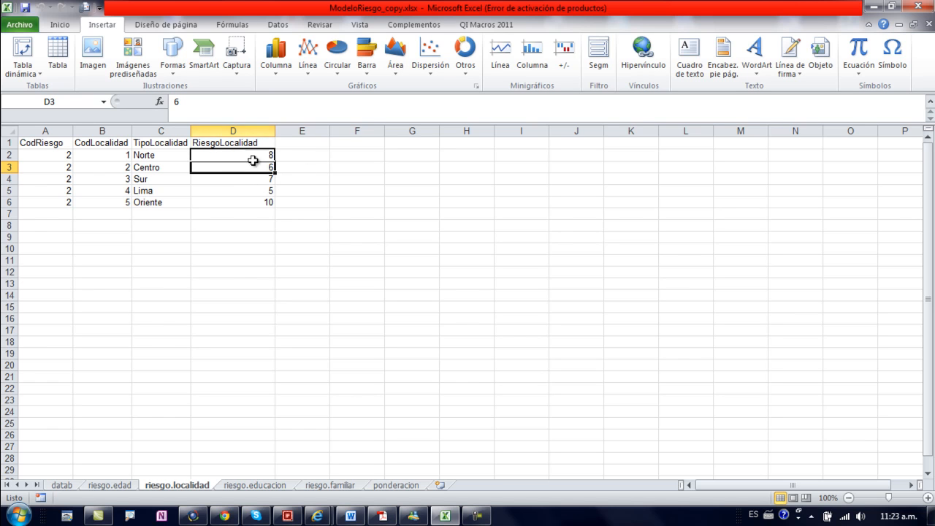
Step: Check the first client's CodEducacion in datab and look up its TipoEducacion and RiesgoEducacion score in riesgo.educacion
click(76, 484)
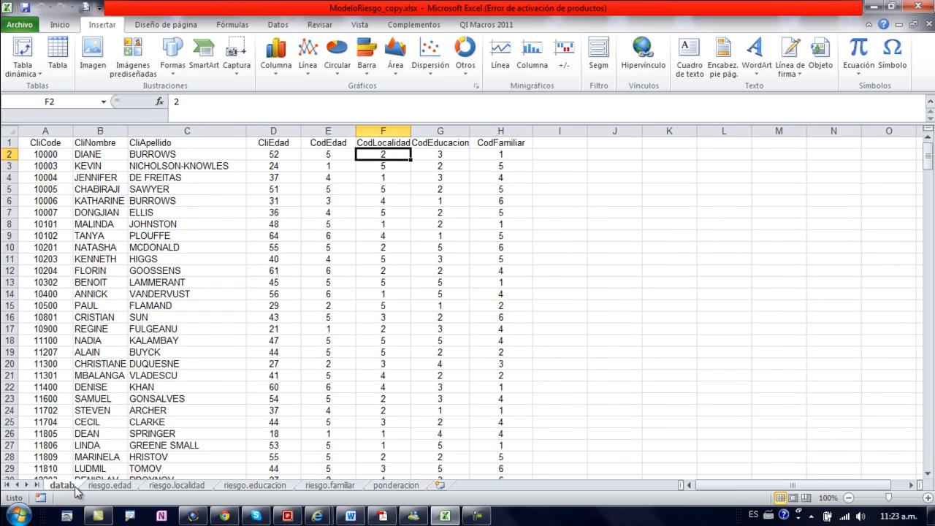
click(444, 156)
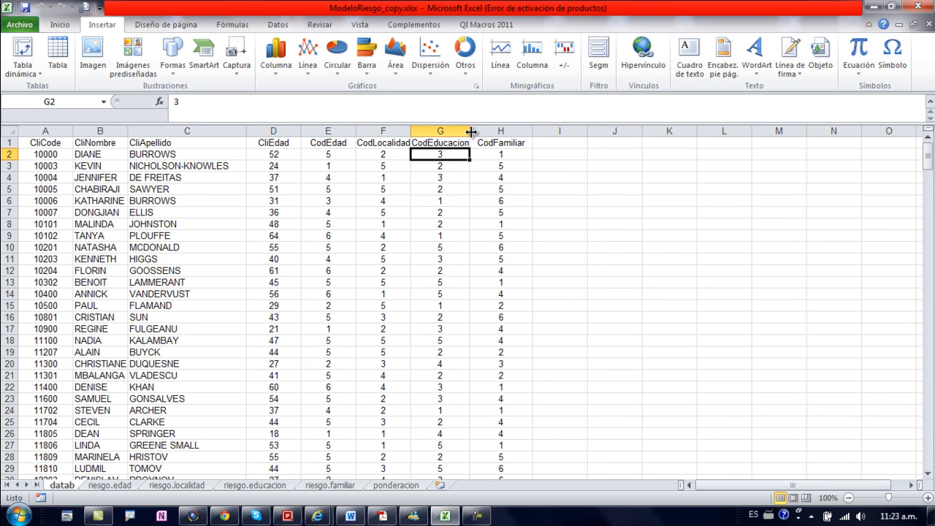
click(255, 485)
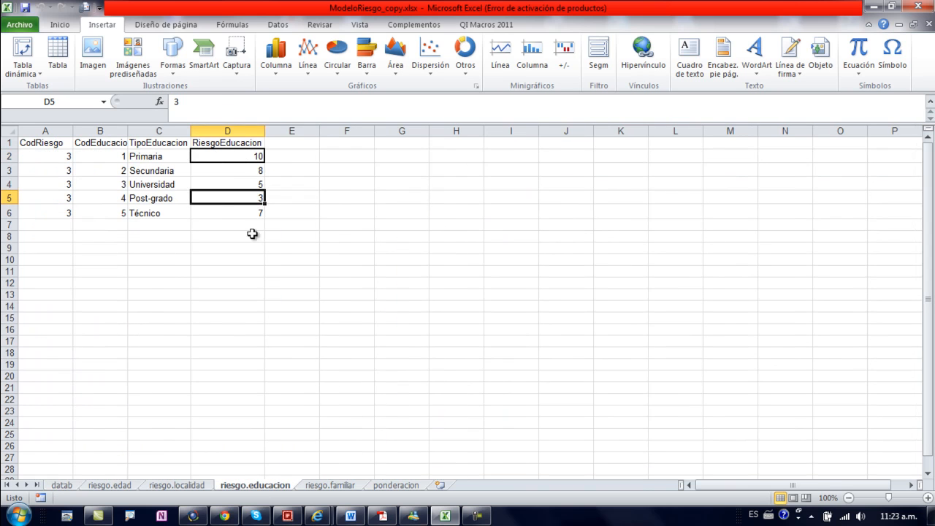
click(161, 185)
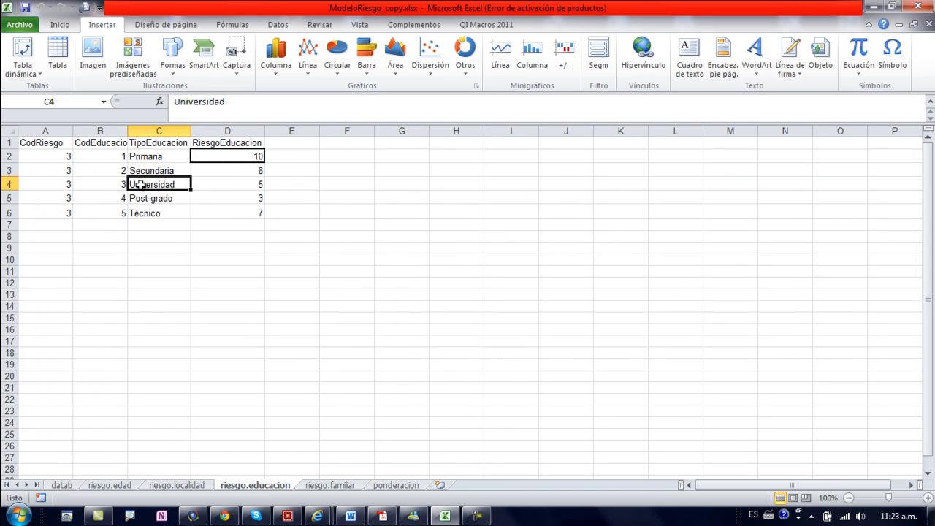
click(224, 185)
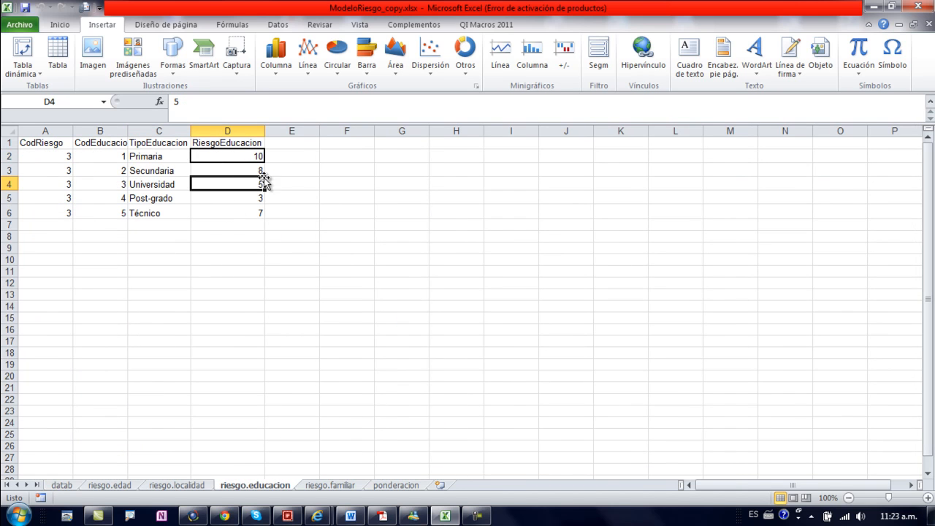
Step: Check the first client's CodFamiliar in datab and look up its TipoFamiliar and RiesgoFamiliar score in riesgo.familiar
click(75, 486)
click(502, 155)
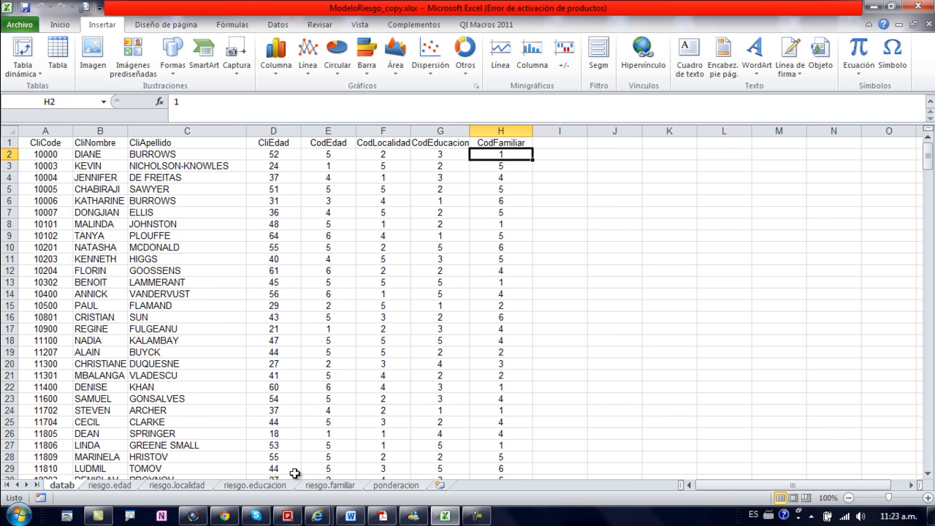
click(325, 486)
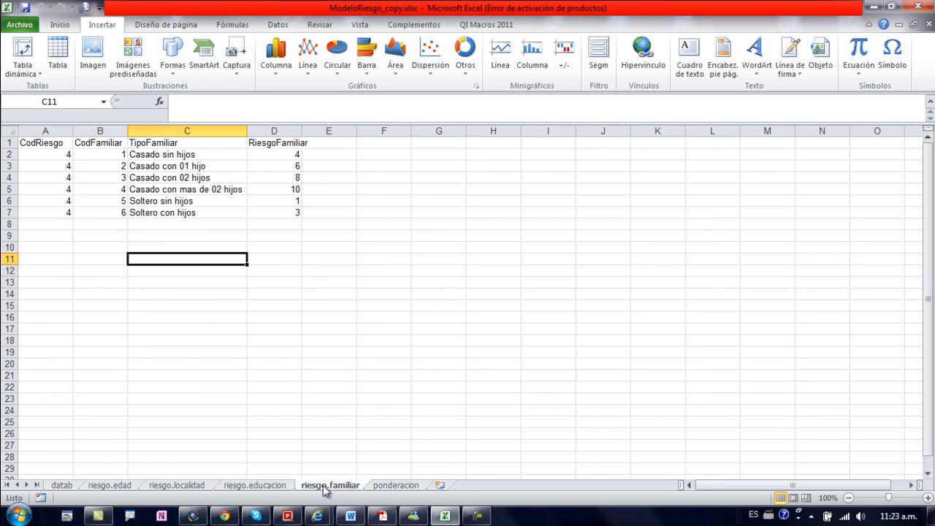
click(114, 154)
click(152, 153)
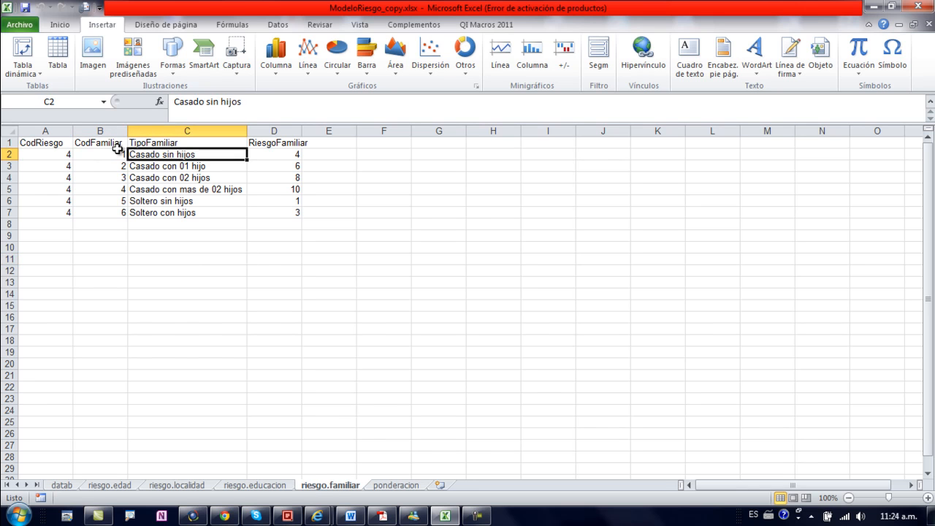
click(112, 156)
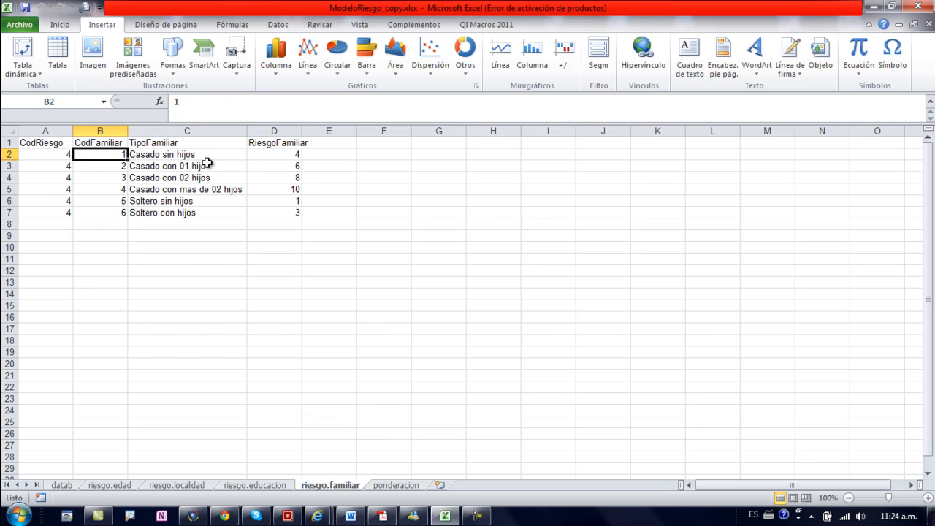
click(278, 153)
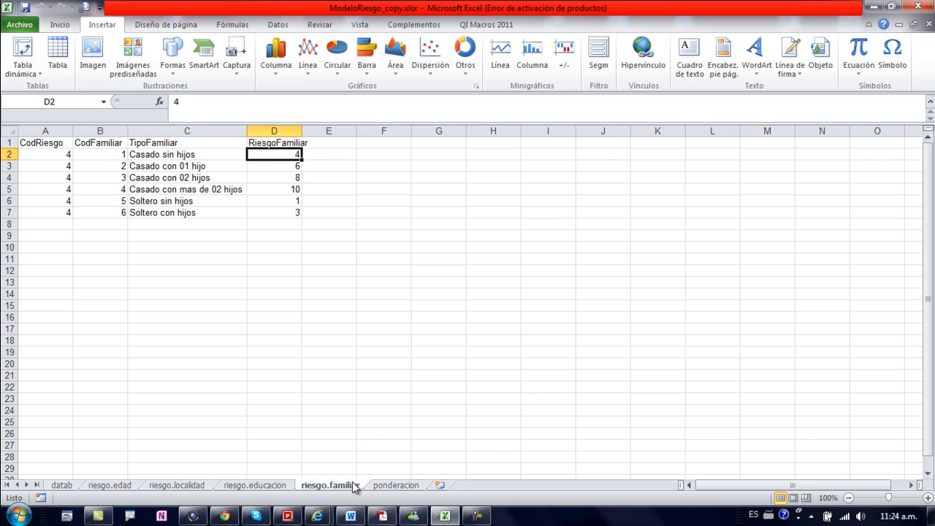
Step: Compare the Edad weighting in the ponderacion sheet with the client's age risk row in riesgo.edad
click(380, 486)
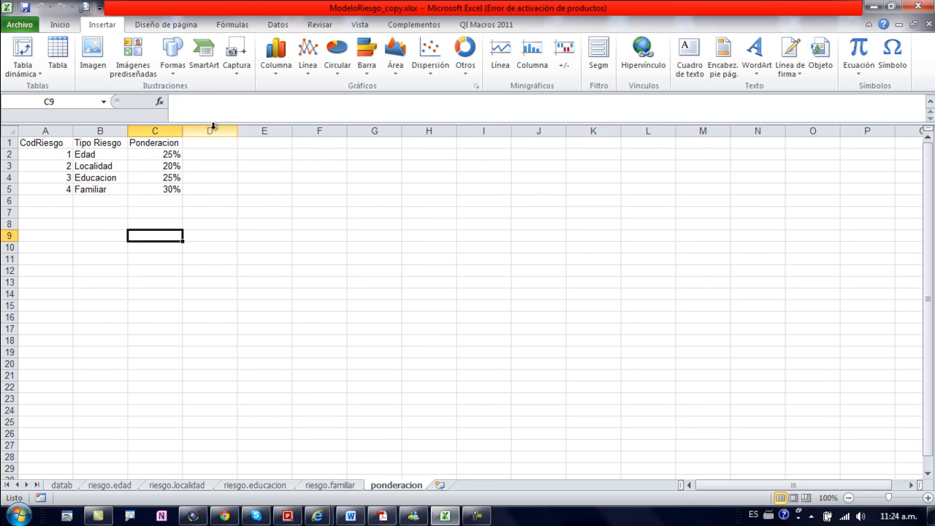
click(148, 153)
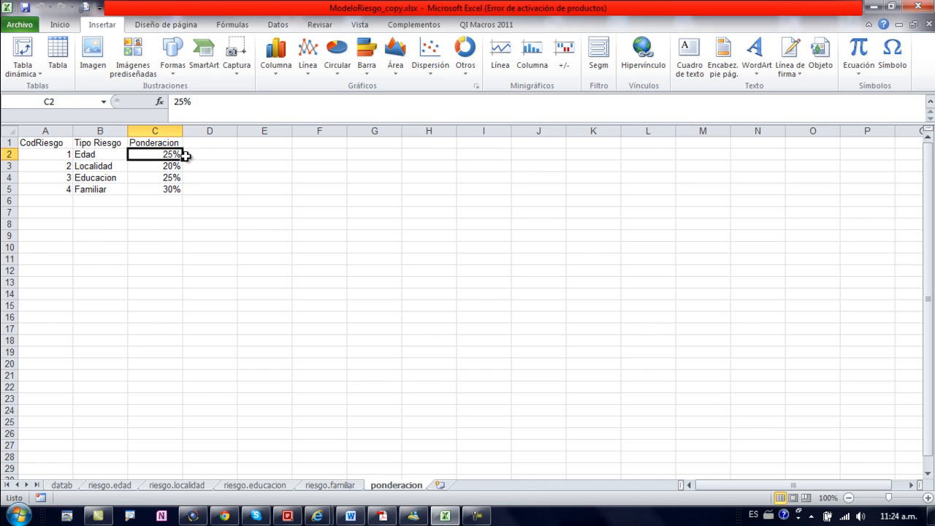
click(113, 486)
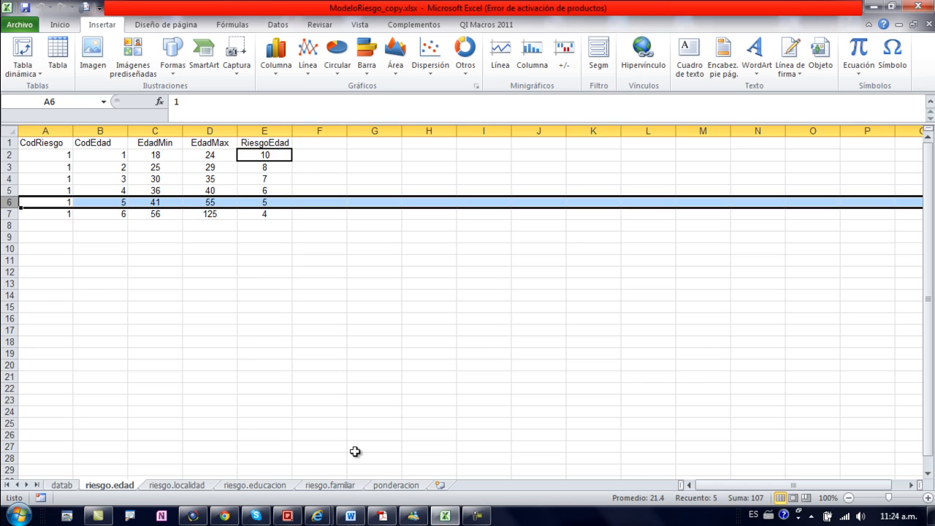
click(380, 486)
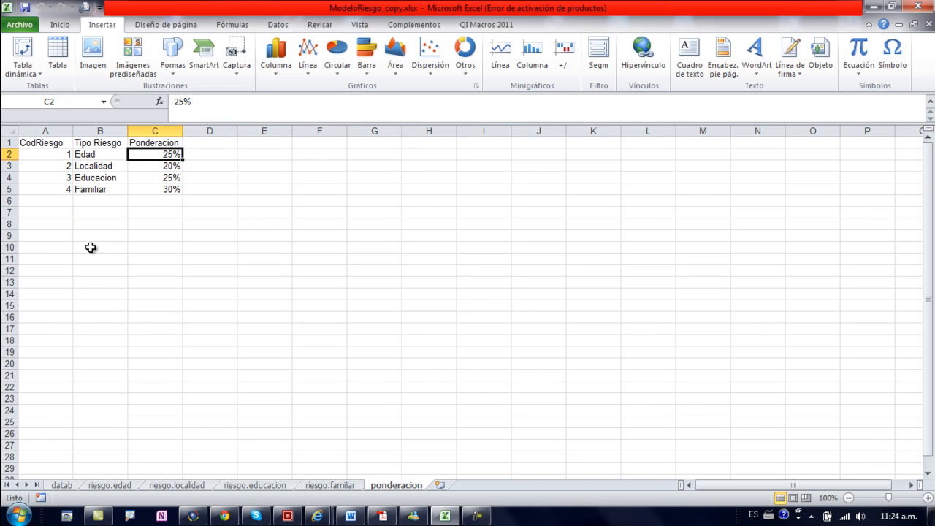
Step: Compare the Centro score in riesgo.localidad with the Localidad weighting in ponderacion, and return to the datab sheet
click(164, 485)
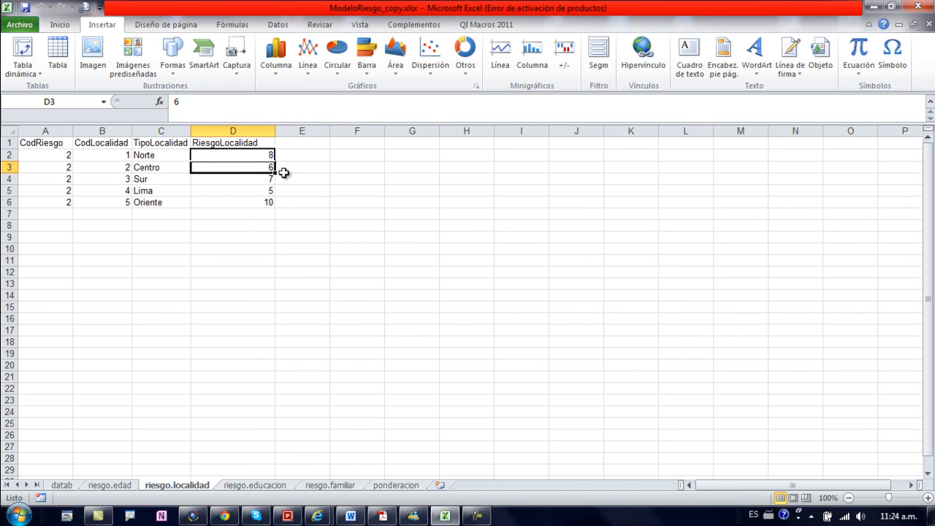
click(394, 485)
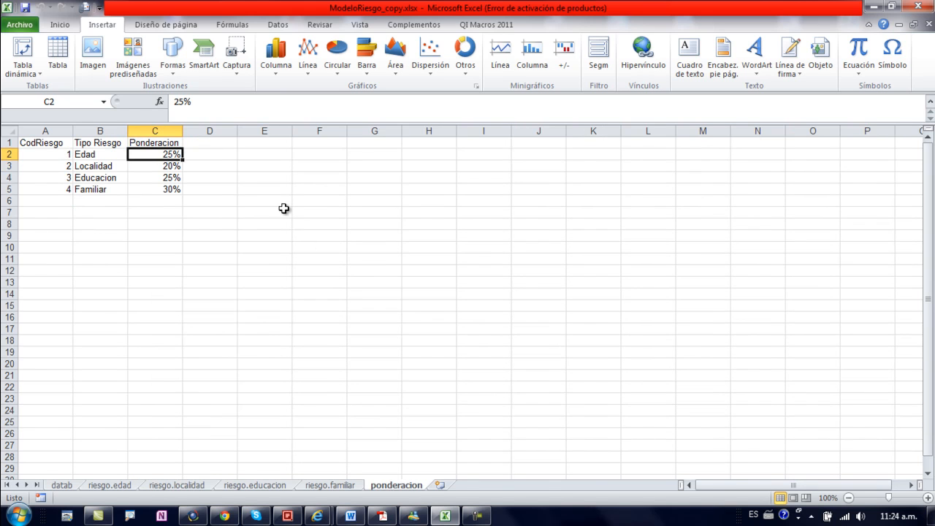
click(163, 165)
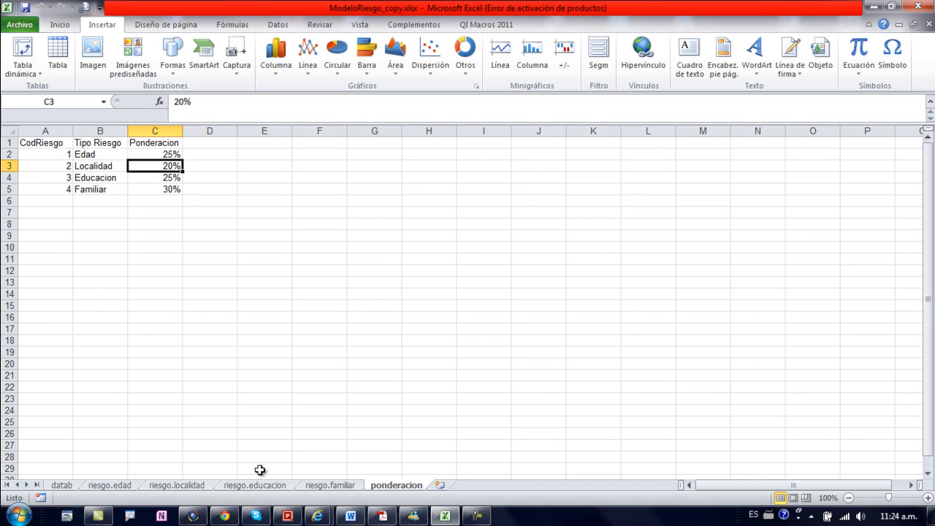
click(61, 485)
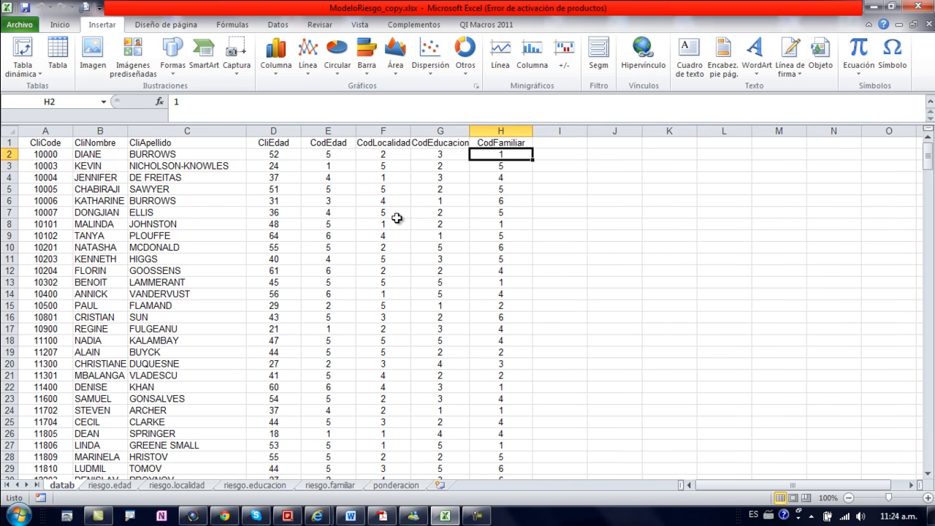
Step: Compare the Universidad score in riesgo.educacion with the Educacion weighting in the ponderacion sheet
click(392, 485)
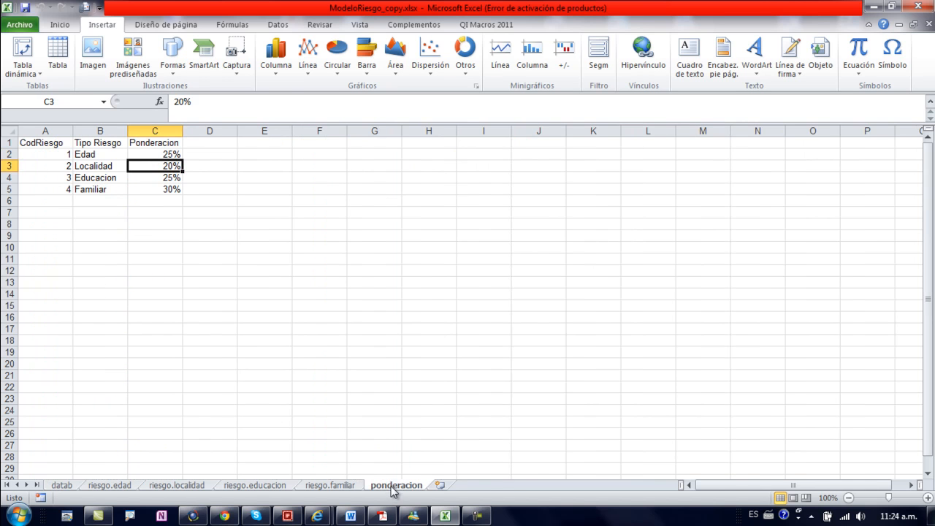
click(256, 485)
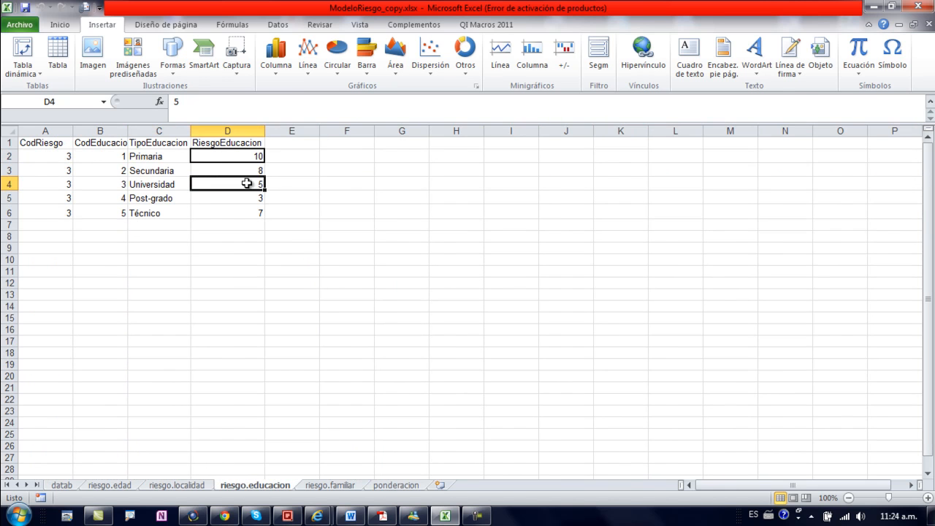
click(398, 485)
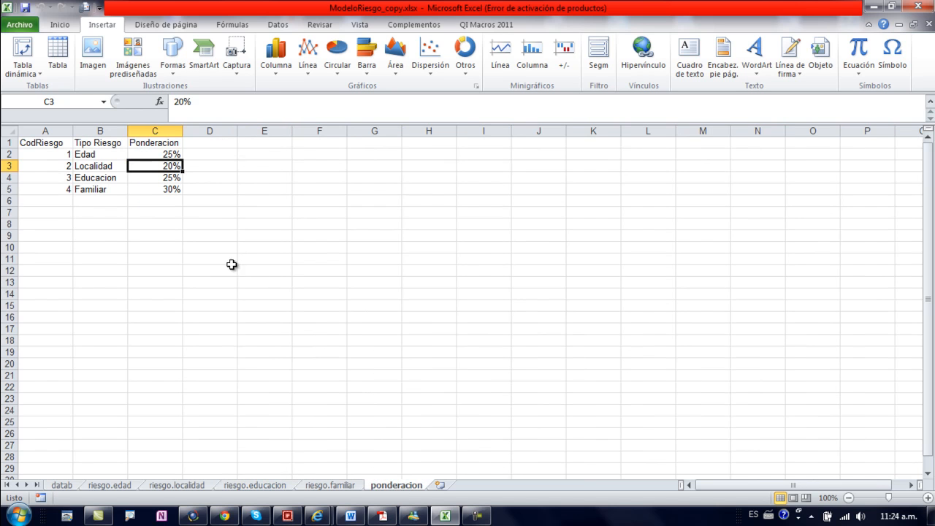
click(165, 178)
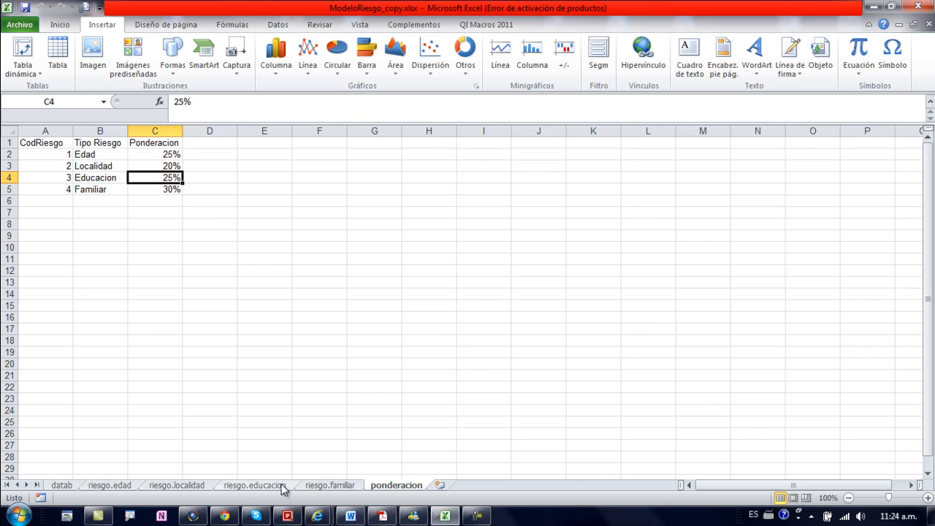
Step: Compare the Casado sin hijos score in riesgo.familiar with the Familiar weighting in ponderacion
click(314, 486)
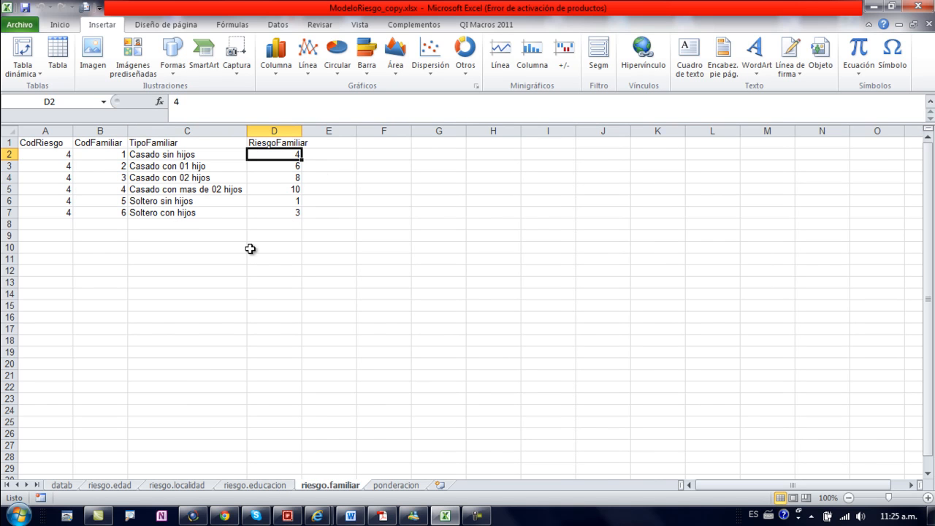
click(387, 484)
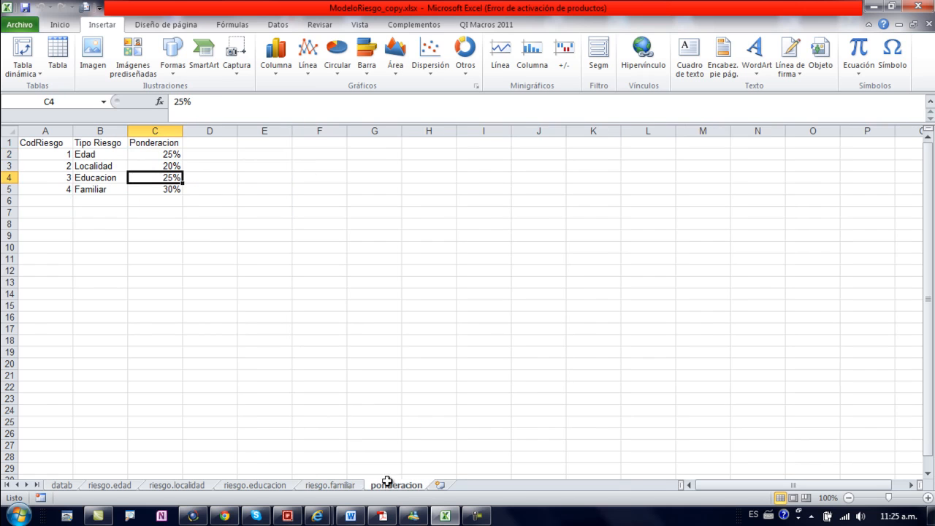
click(166, 189)
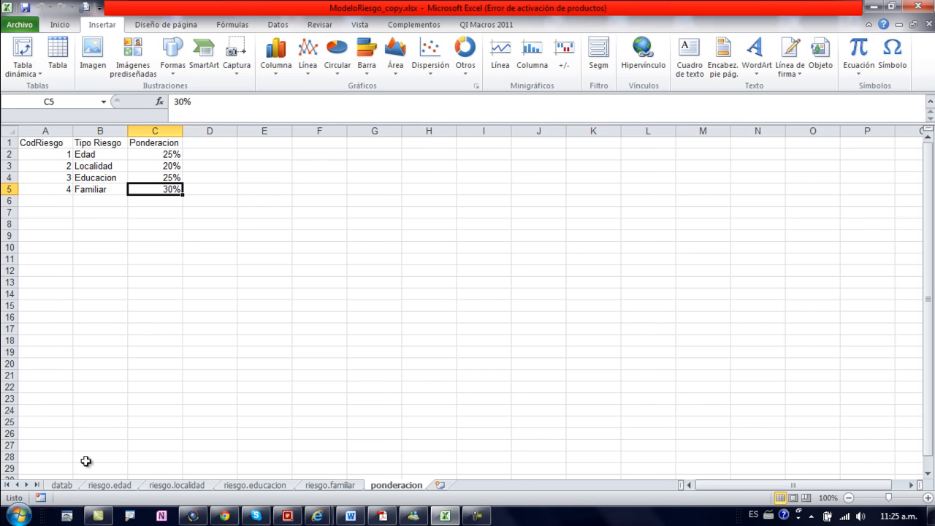
Step: Return to the datab sheet and review the first client's CodEdad, CodLocalidad, CodEducacion and CodFamiliar codes
click(63, 485)
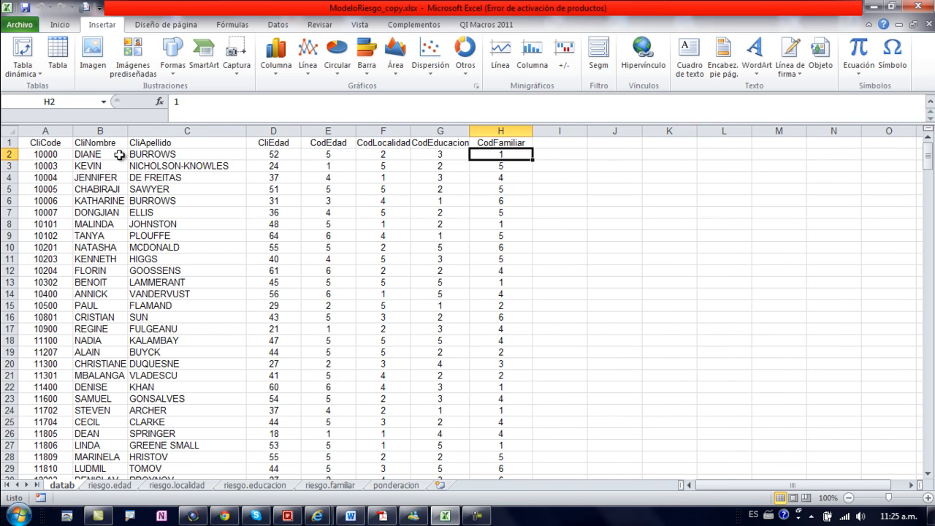
click(169, 155)
drag(489, 153, 337, 144)
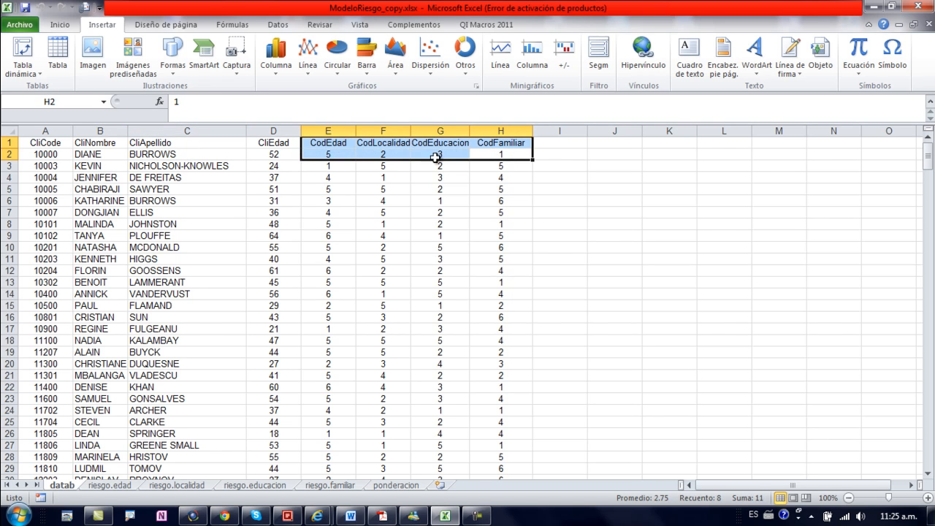
click(501, 156)
click(576, 157)
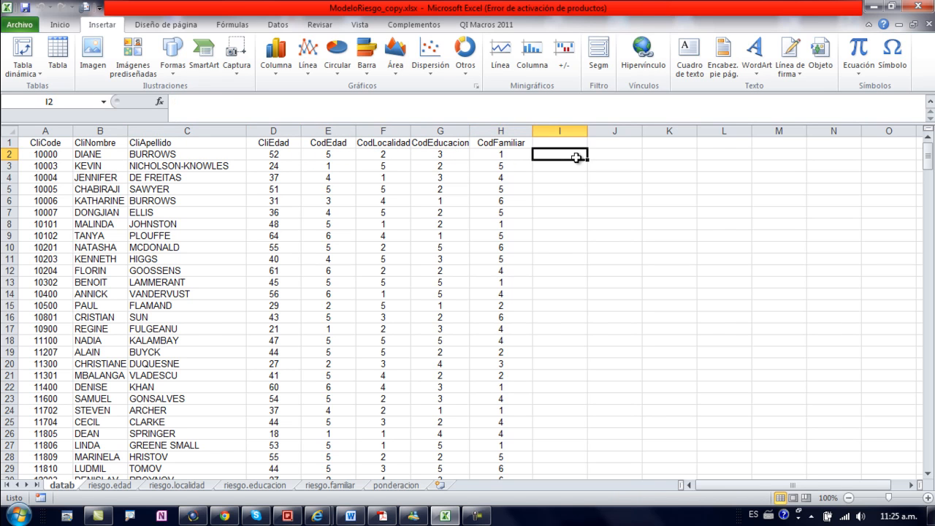
click(610, 158)
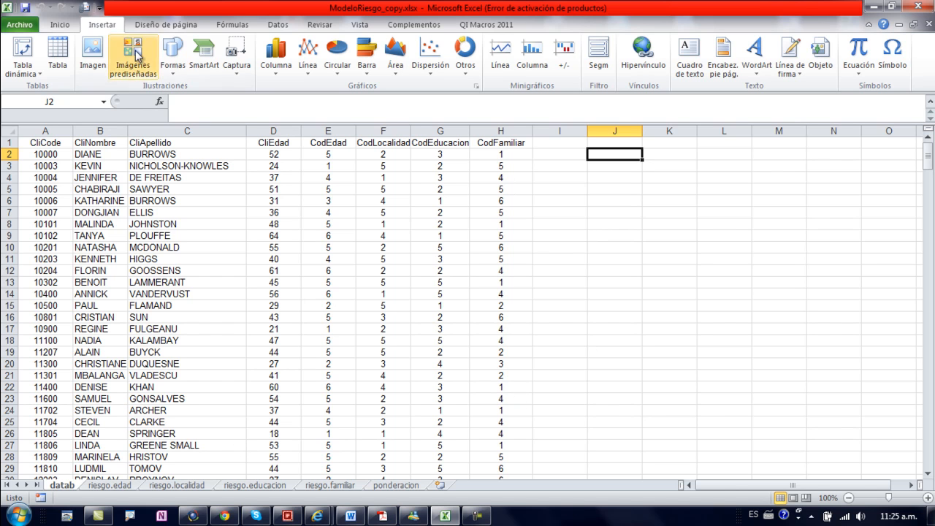
Step: Close the ModeloRiesgo_copy.xlsx workbook and exit Excel
click(26, 25)
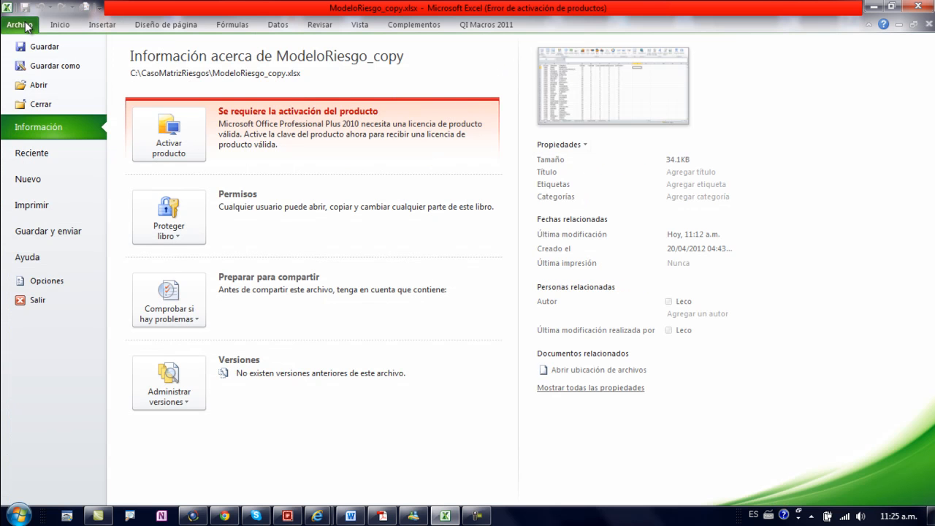
click(29, 102)
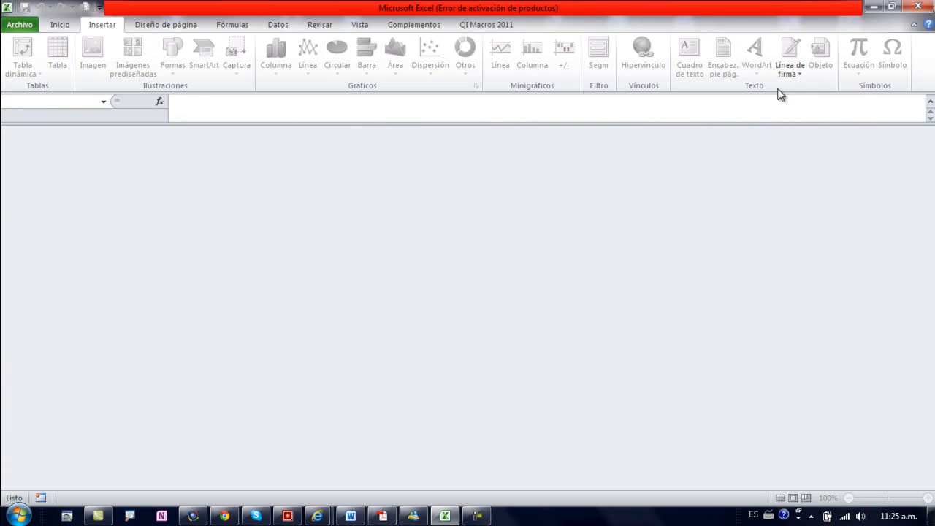
click(918, 7)
Step: Switch to IDEA and close the ModeloRiesgoAmpliado.IMD database, leaving ModeloRiesgo-datab.IMD on screen
click(193, 515)
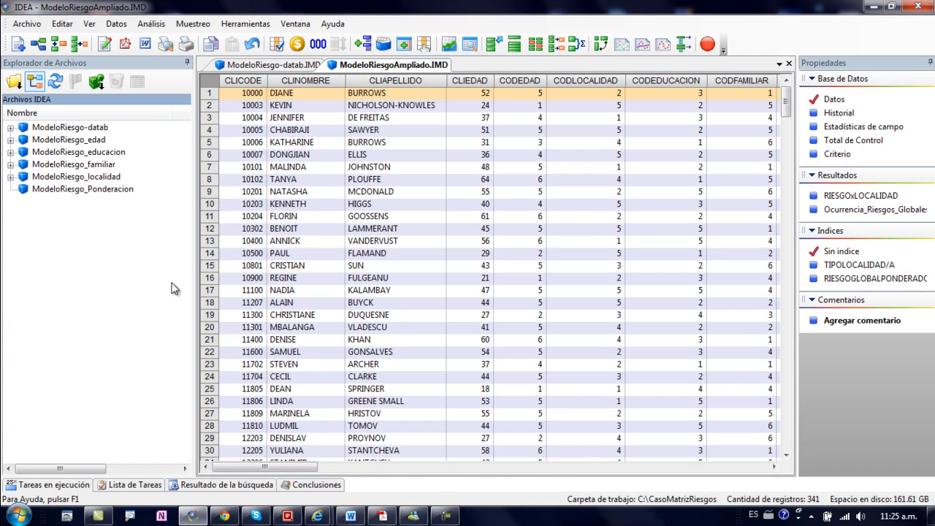
click(125, 287)
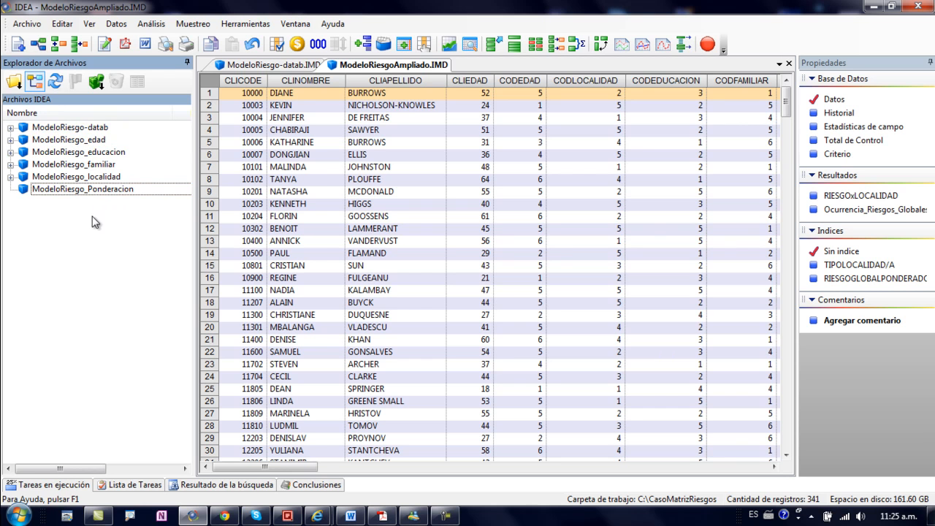
click(11, 128)
click(11, 127)
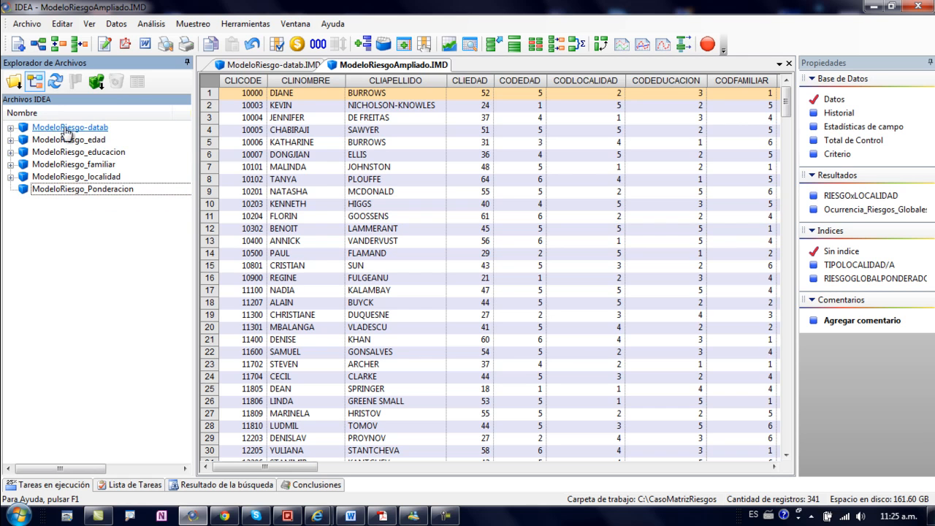
click(788, 64)
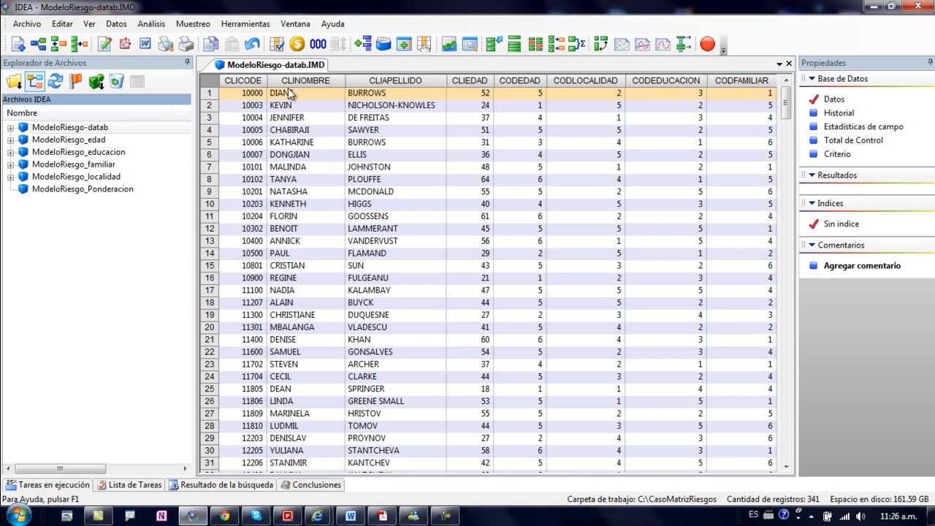
Step: Look over the client records in ModeloRiesgo-datab and go back to the first record's CLICODE
click(305, 122)
click(309, 190)
click(311, 156)
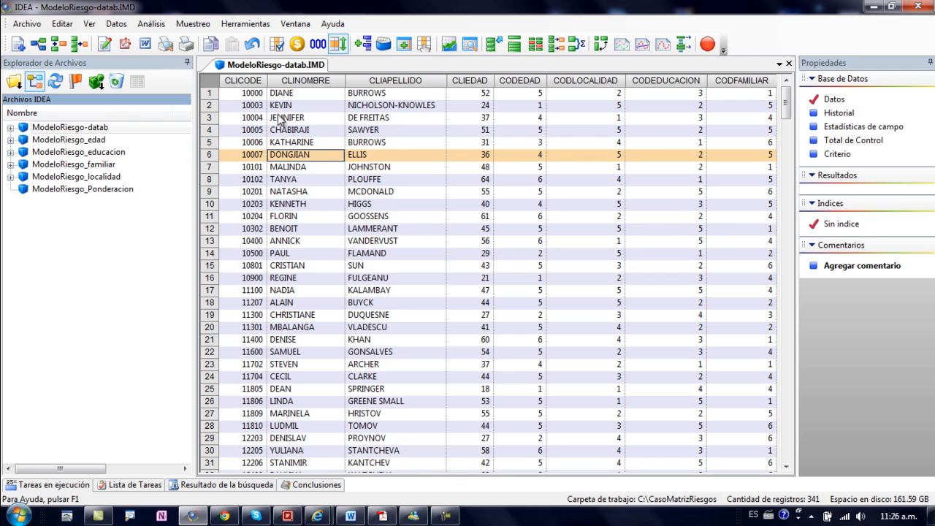
click(250, 81)
click(248, 95)
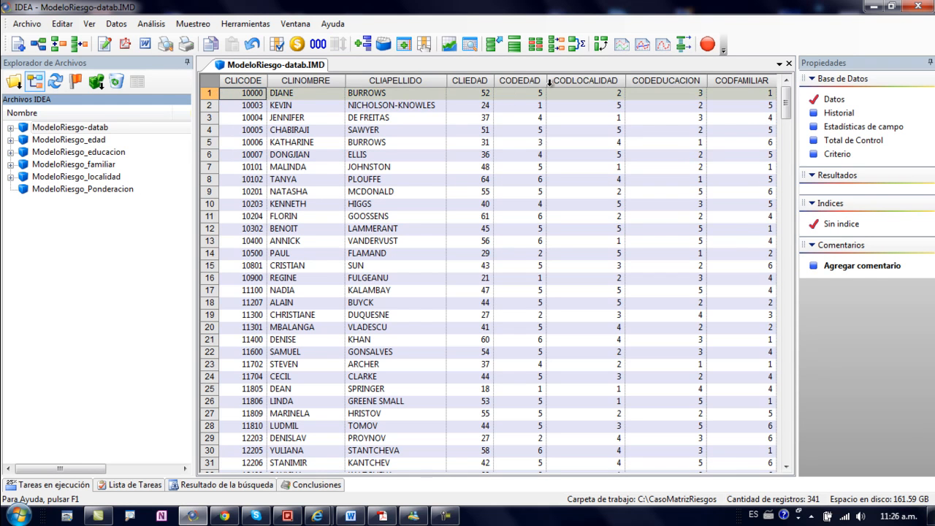
Step: Review the ModeloRiesgo-datab columns from CLICODE, CLINOMBRE, CLIAPELLIDO and CLIEDAD through CODEDAD to CODFAMILIAR
click(379, 94)
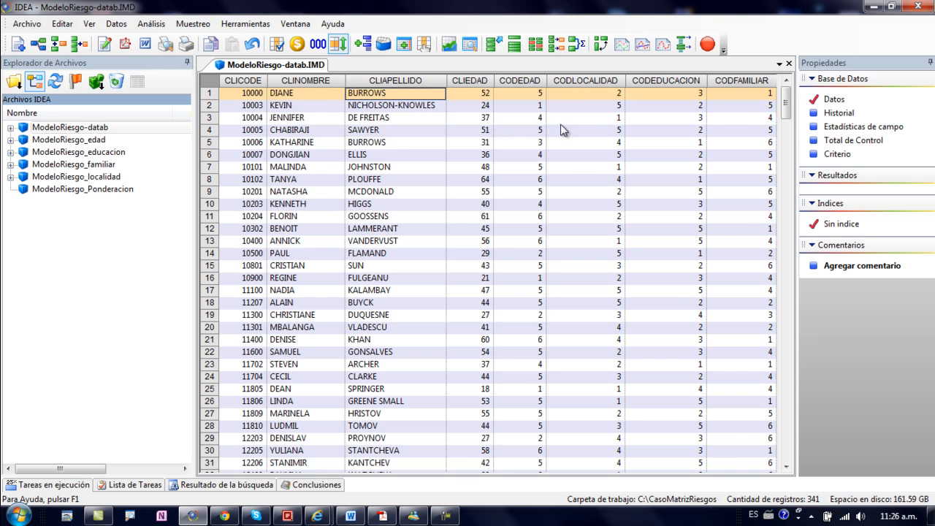
click(254, 79)
click(317, 81)
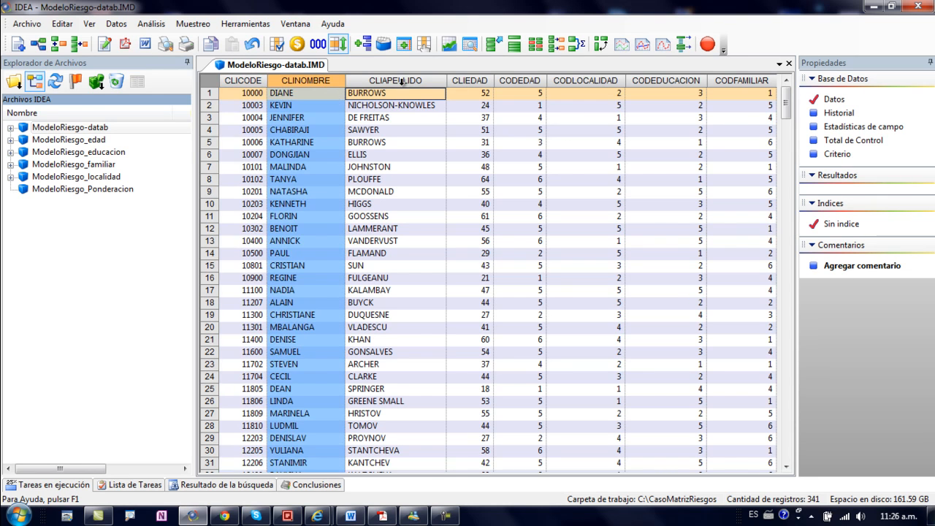
click(409, 79)
click(464, 79)
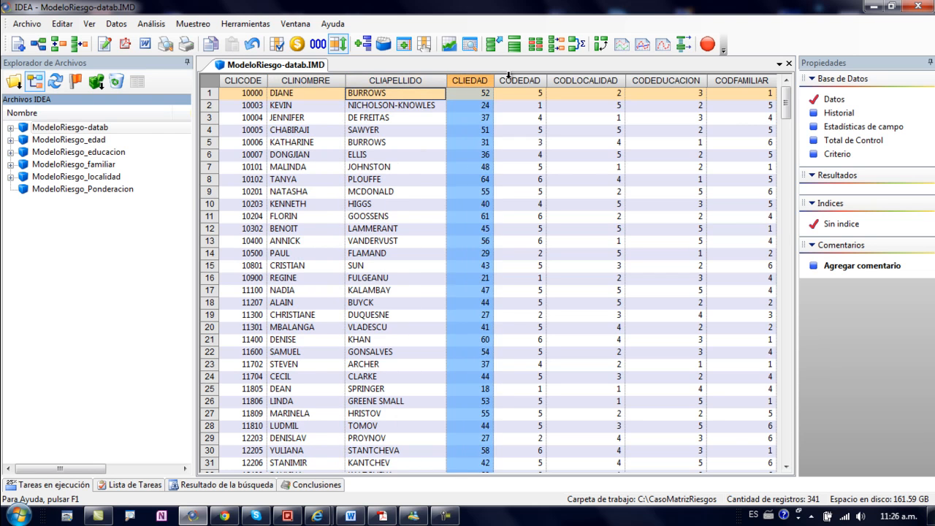
click(512, 79)
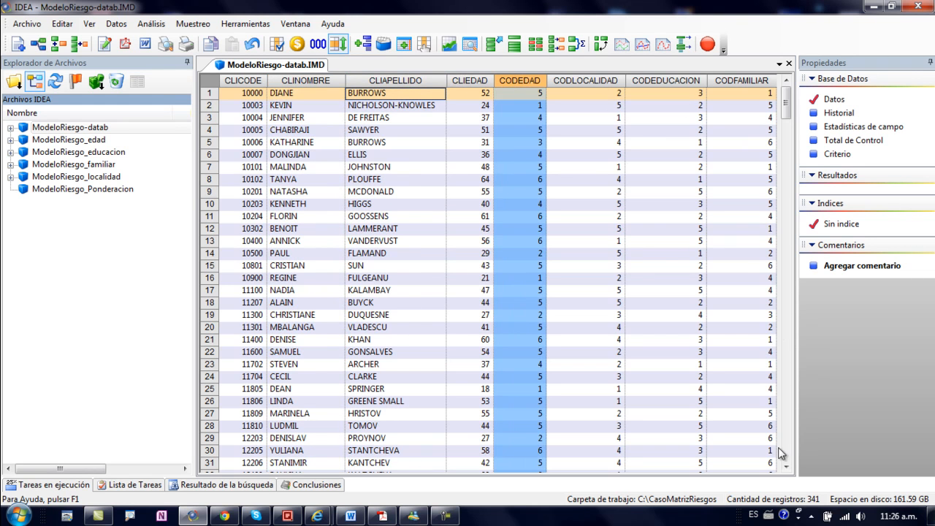
click(741, 81)
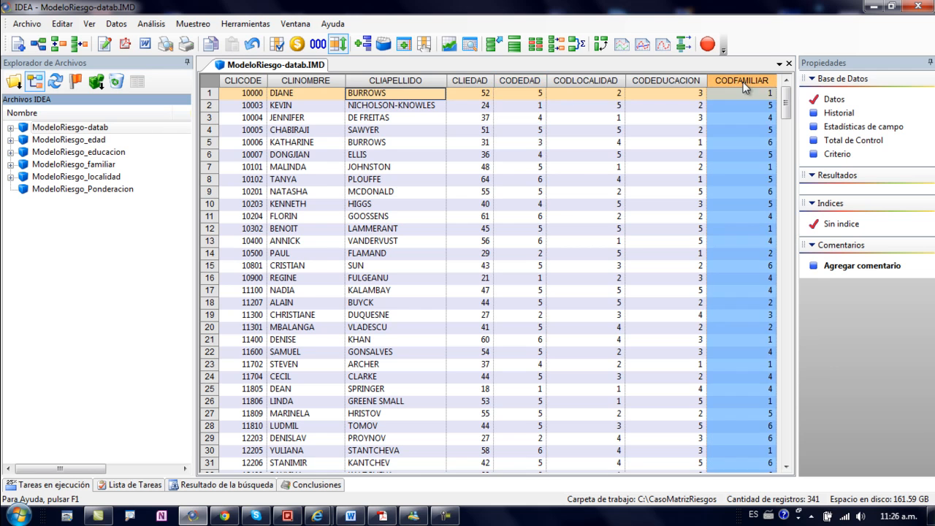
Step: Recheck the first client's CODEDAD and the CLIEDAD, CLINOMBRE and CLICODE columns in ModeloRiesgo-datab
click(538, 119)
click(519, 92)
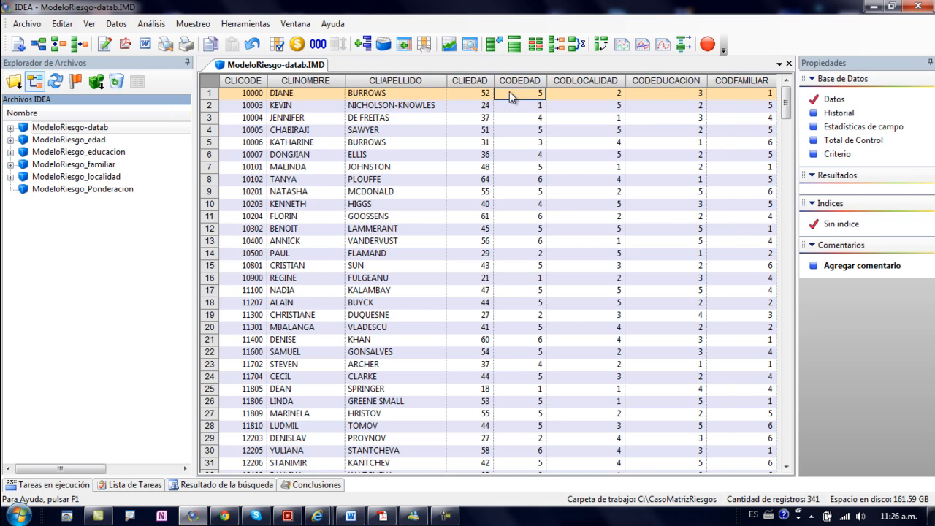
click(474, 84)
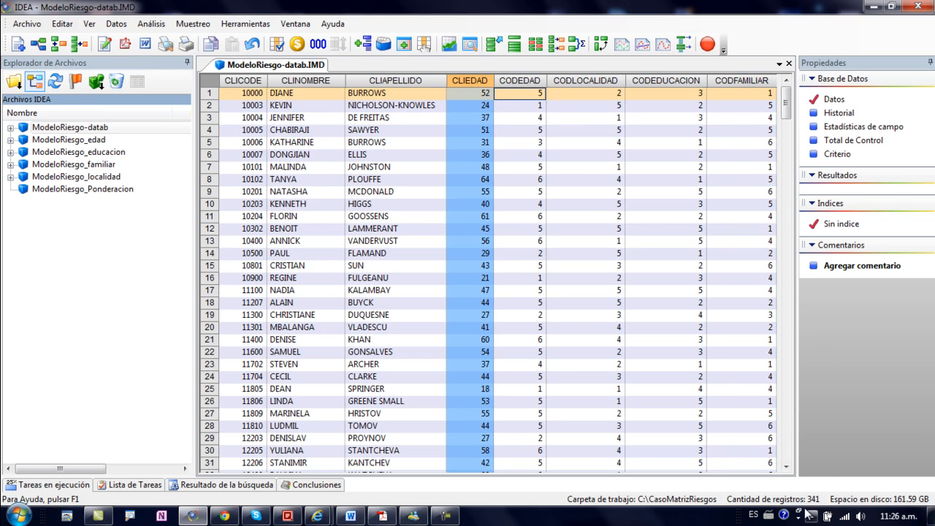
click(371, 142)
click(307, 117)
click(307, 81)
click(237, 81)
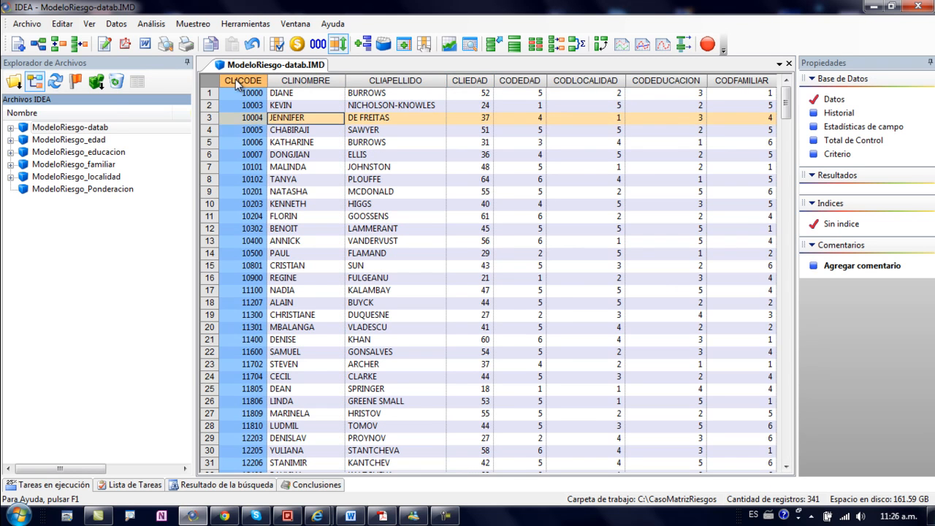
Step: Open and review the ModeloRiesgo_edad, ModeloRiesgo_educacion, ModeloRiesgo_familiar, ModeloRiesgo_localidad and ModeloRiesgo_Ponderacion databases in turn
click(61, 139)
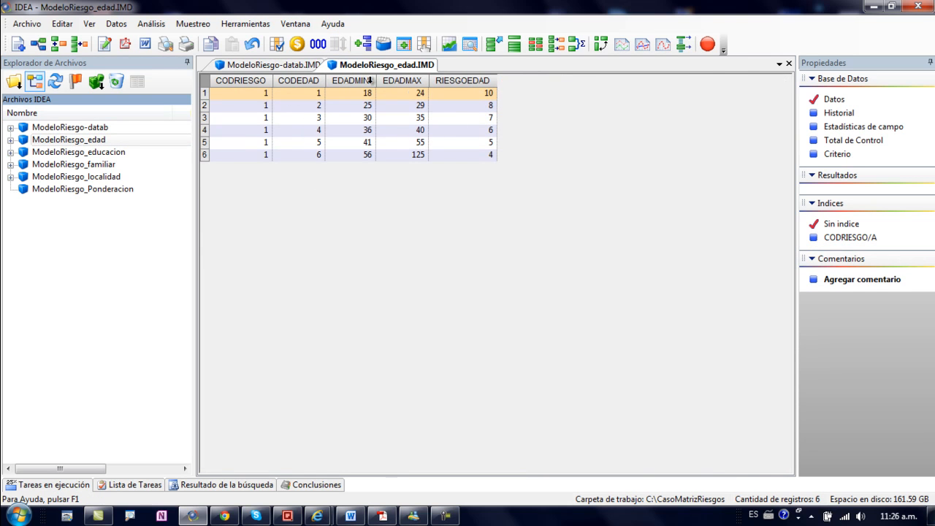
click(97, 156)
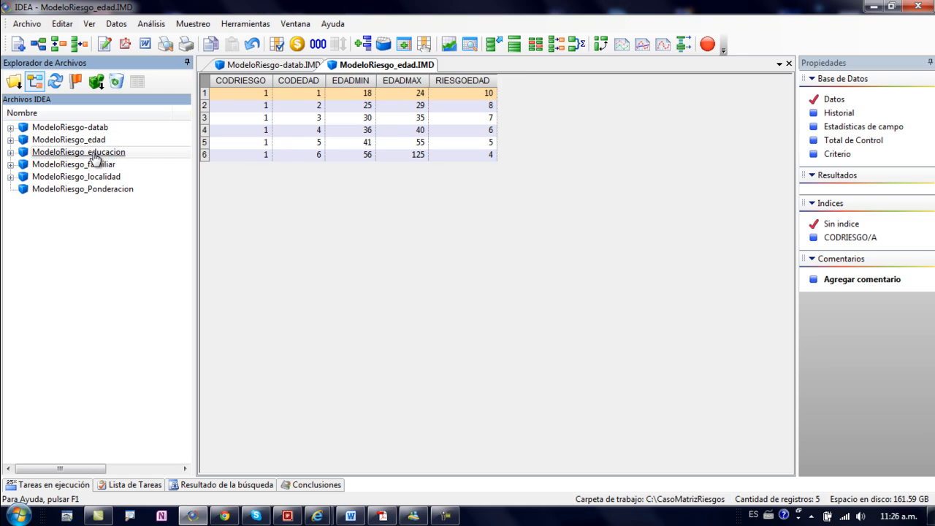
click(88, 164)
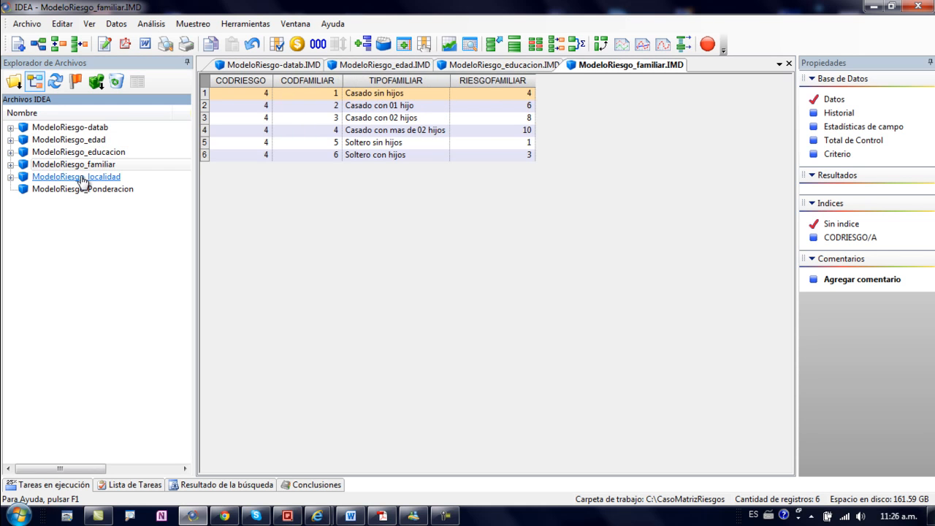
click(82, 178)
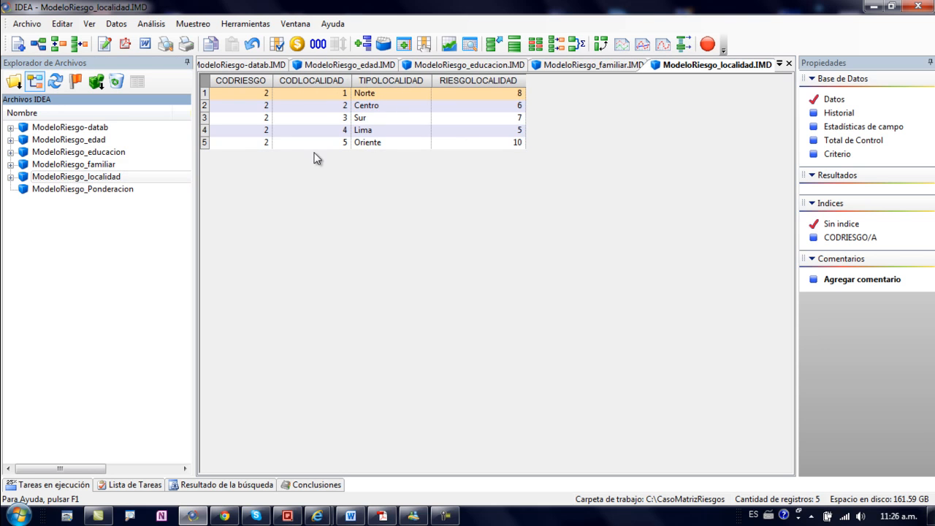
click(78, 190)
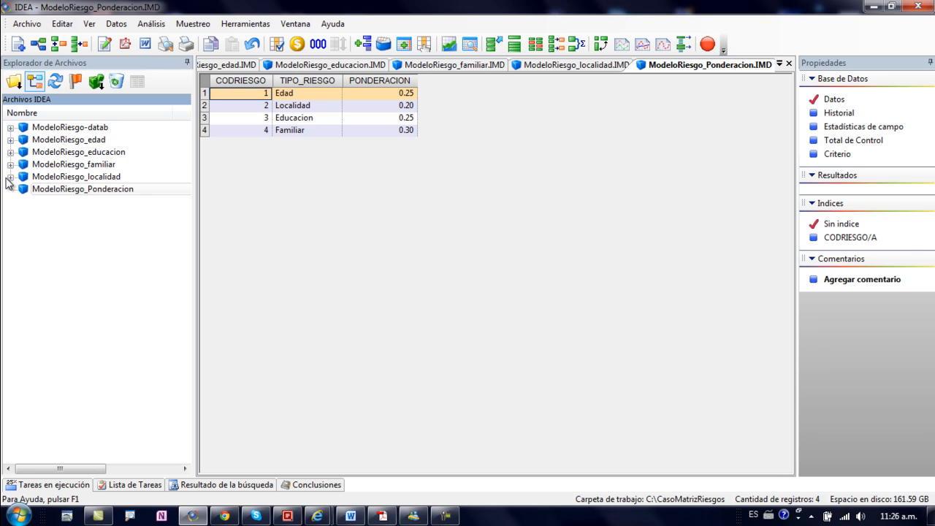
Step: Open the RiesgoEdadPon database under ModeloRiesgo_edad and examine the PONDERACION value joined to each age range
click(10, 139)
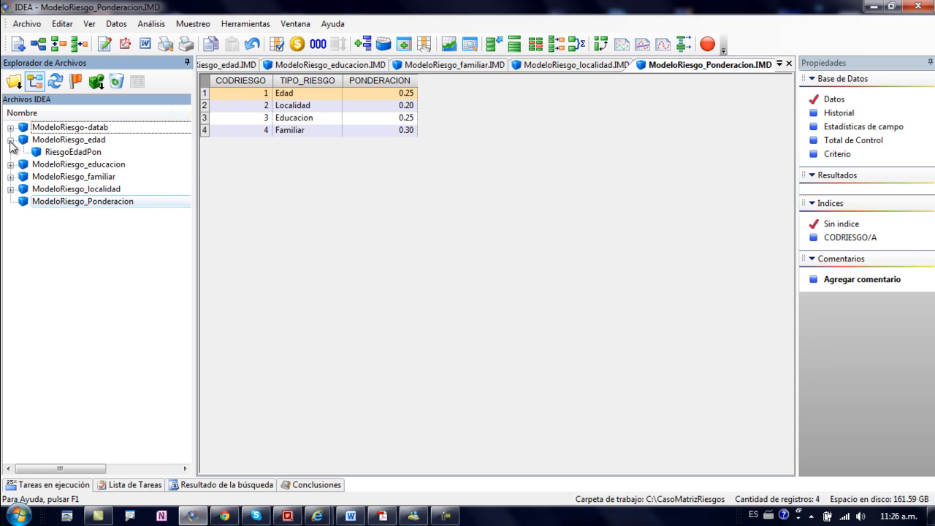
double_click(79, 153)
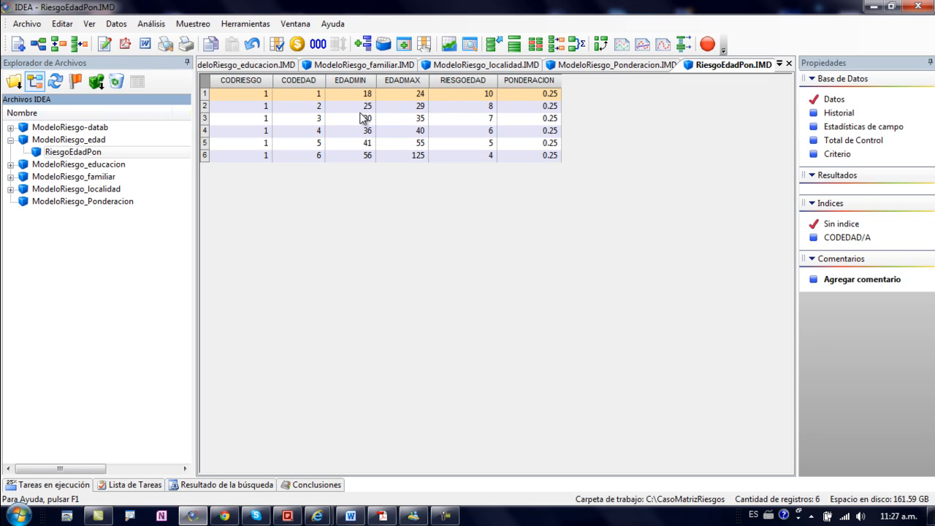
click(538, 96)
click(536, 120)
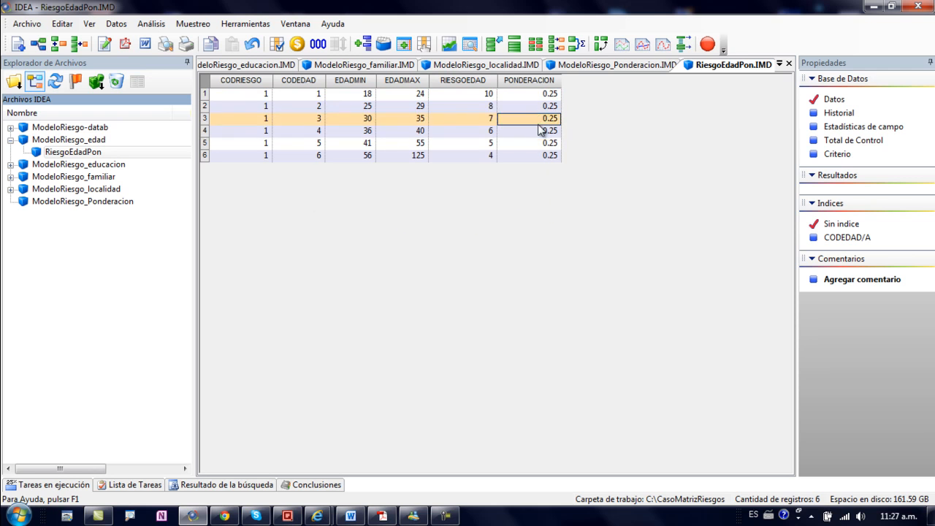
Step: Review the PONDERACION values for Edad, Localidad, Educacion and Familiar in ModeloRiesgo_Ponderacion against the weighting joined in RiesgoEdadPon
click(541, 108)
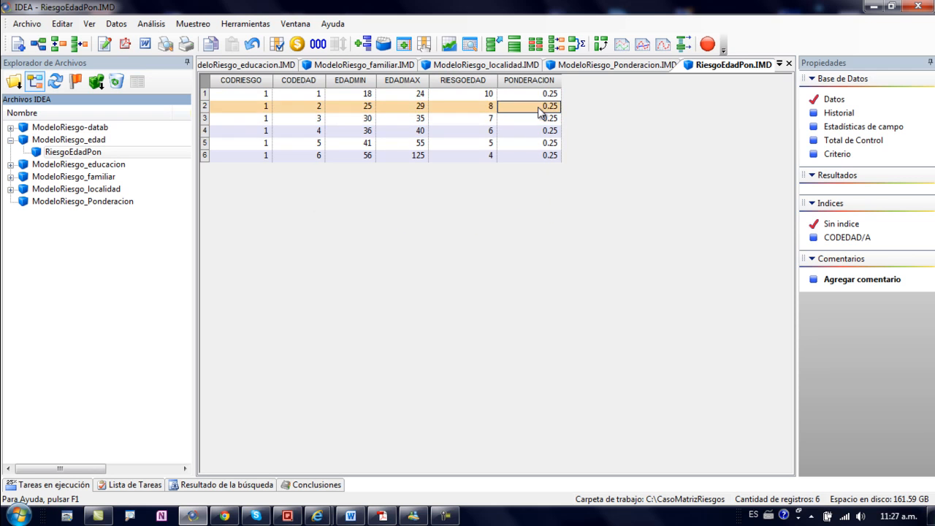
click(615, 67)
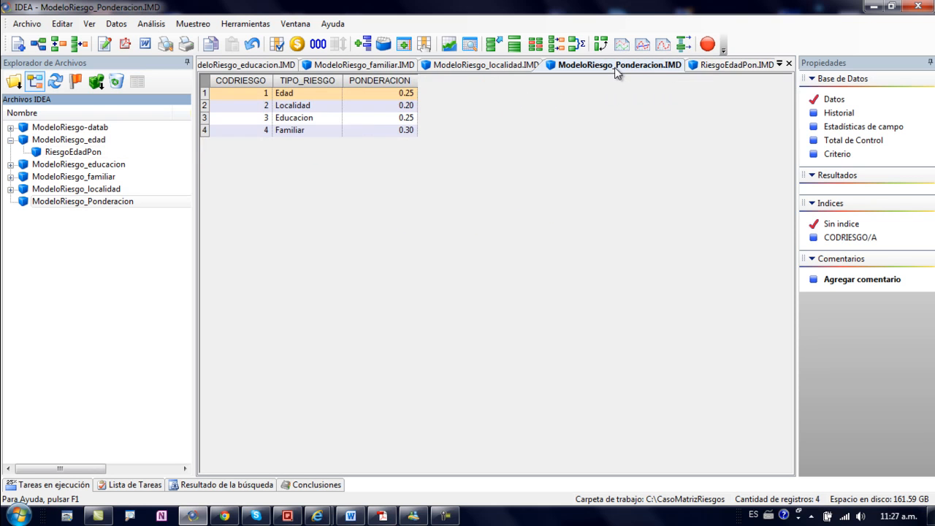
click(387, 107)
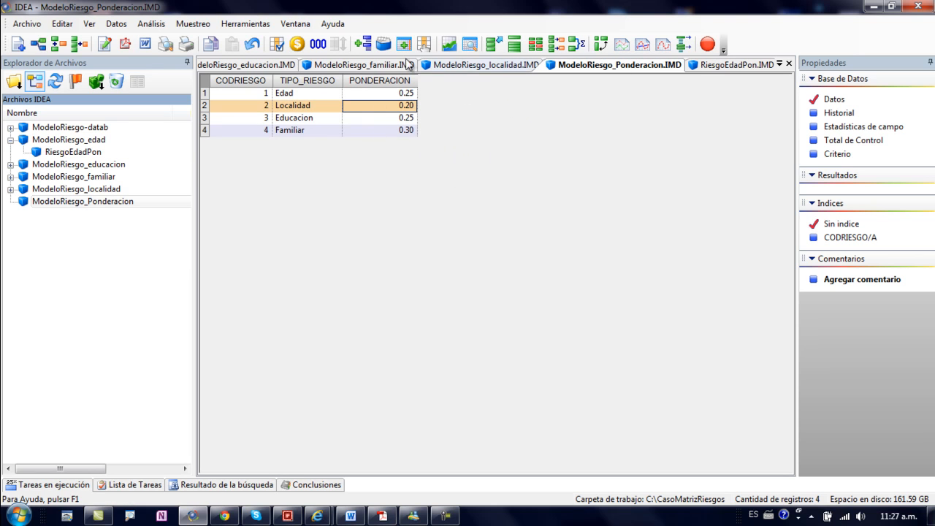
click(391, 81)
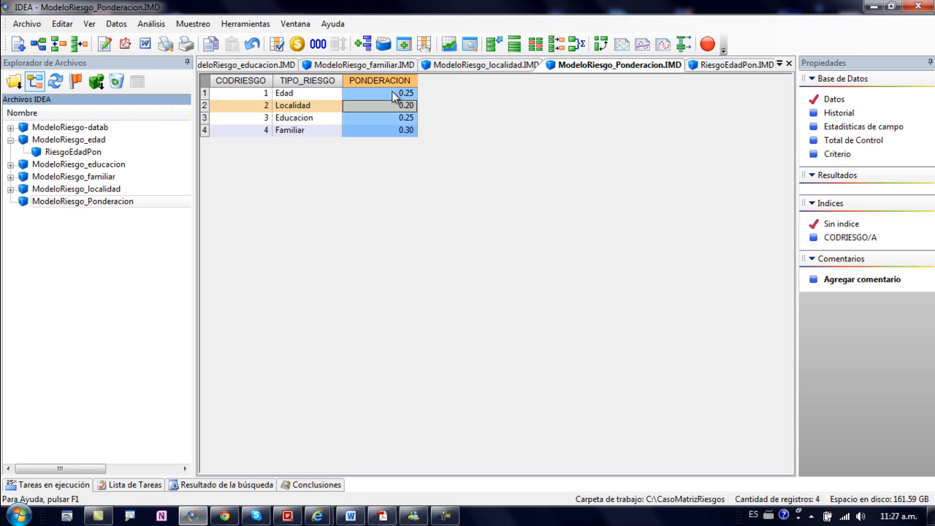
click(392, 105)
click(384, 116)
click(384, 128)
click(384, 118)
click(390, 108)
click(396, 95)
click(394, 106)
click(388, 118)
click(307, 118)
click(325, 106)
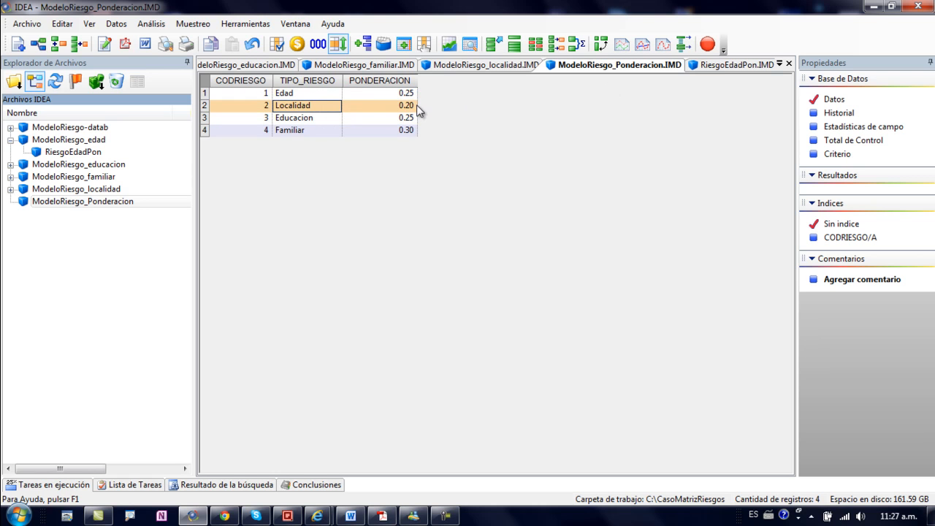
Step: Reopen the join of ModeloRiesgo_edad with ModeloRiesgo_Ponderacion from RiesgoEdadPon and review its match key and included secondary fields
click(723, 67)
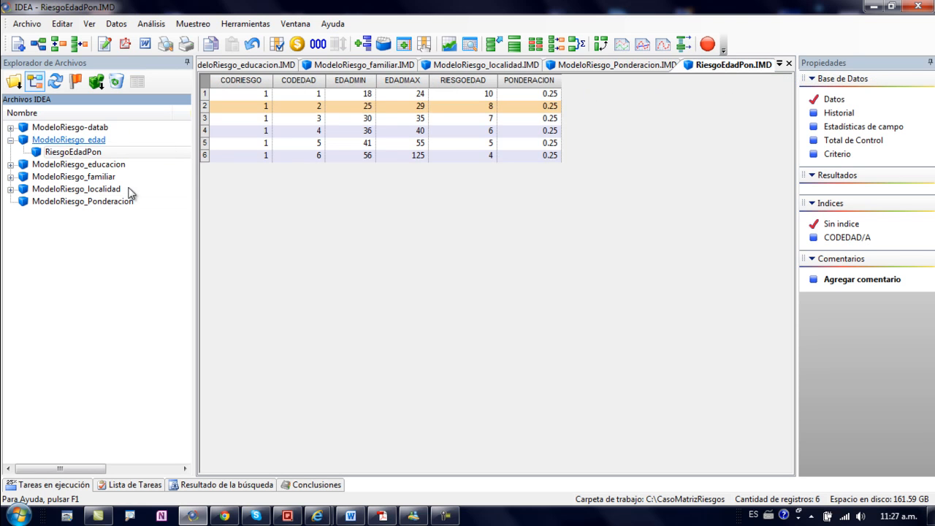
click(256, 45)
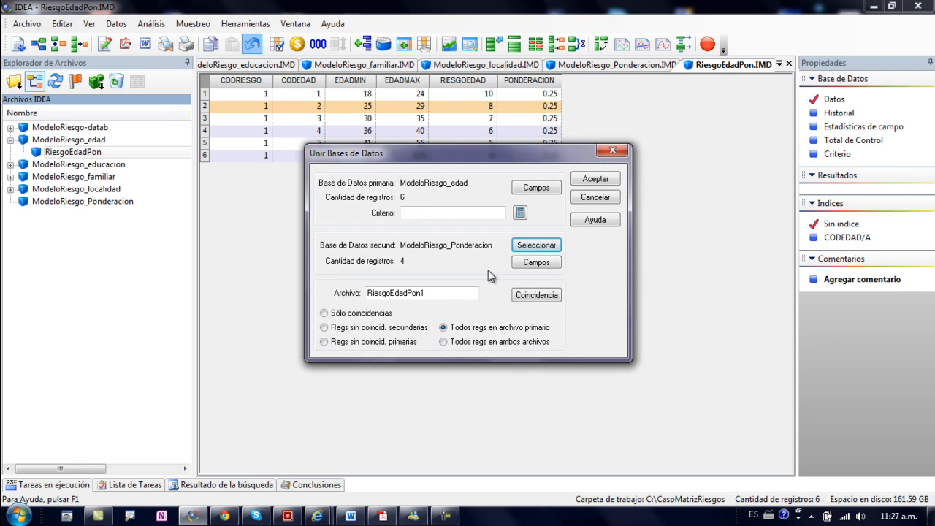
drag(462, 154, 514, 134)
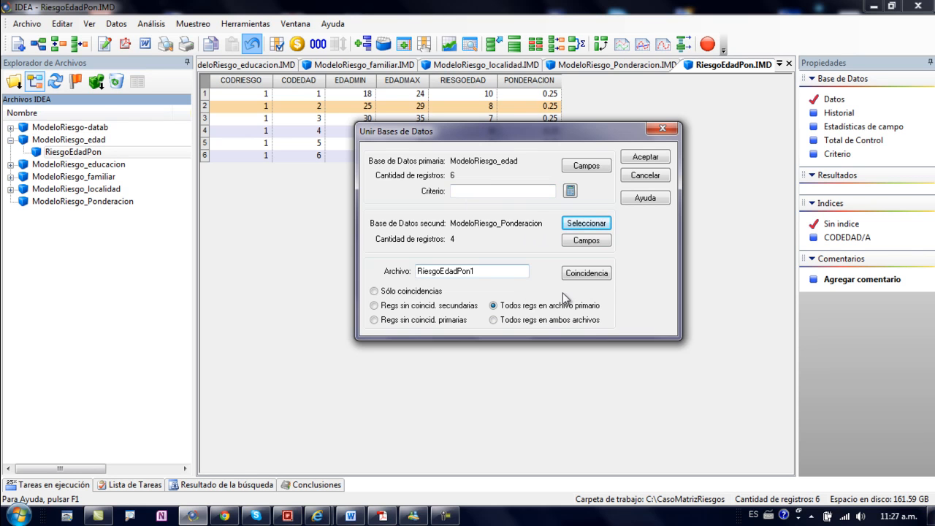
click(586, 274)
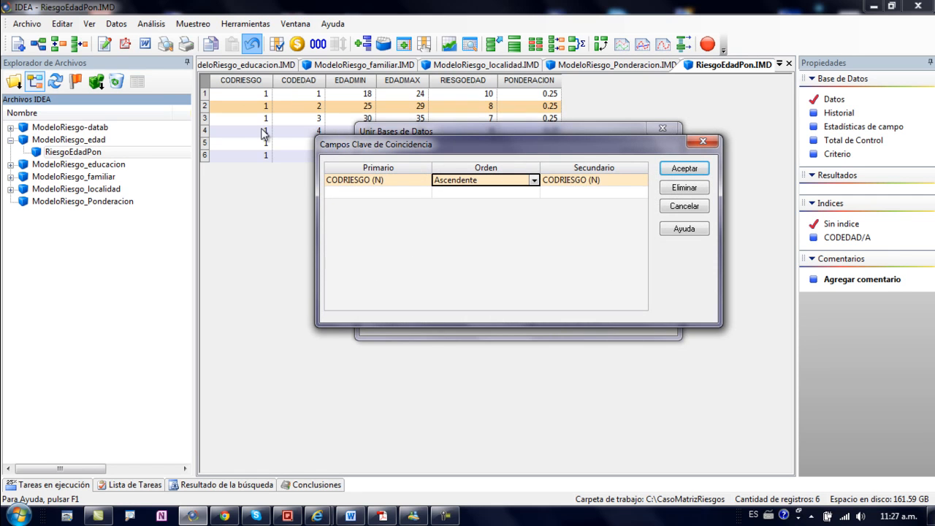
click(685, 207)
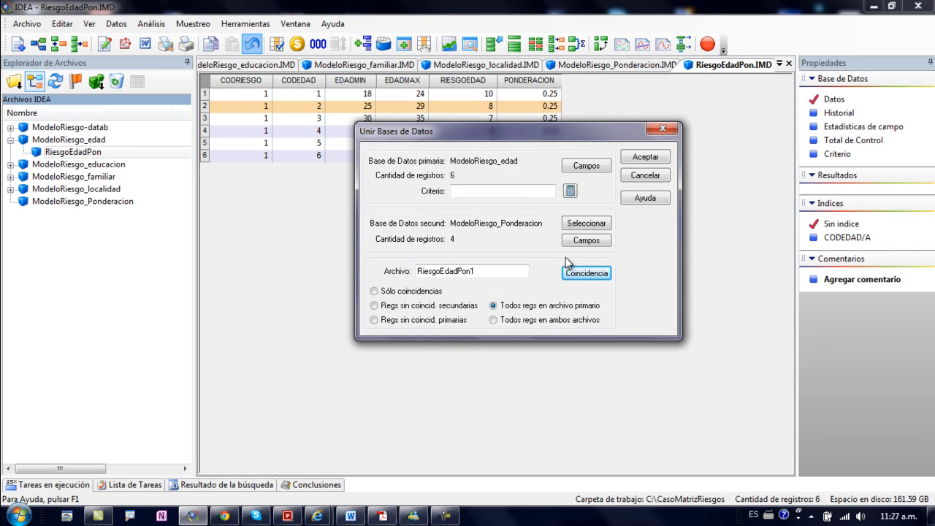
click(590, 243)
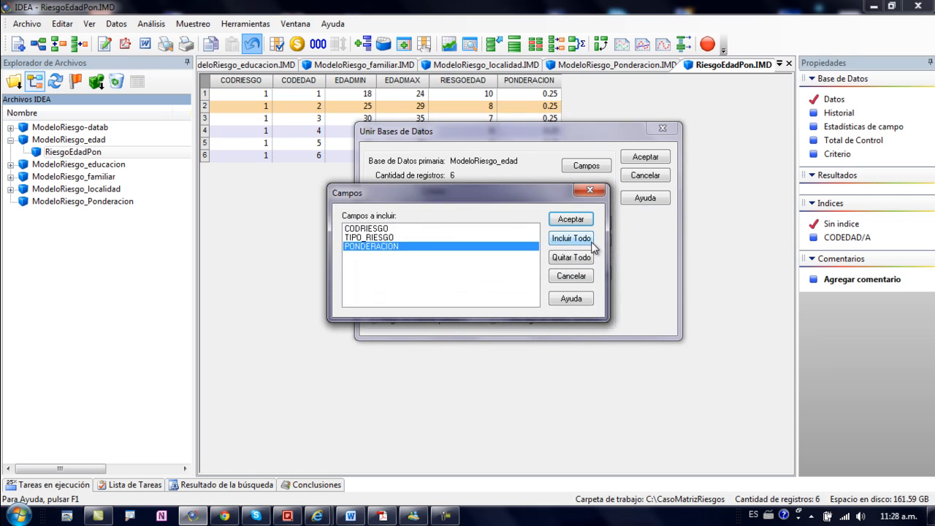